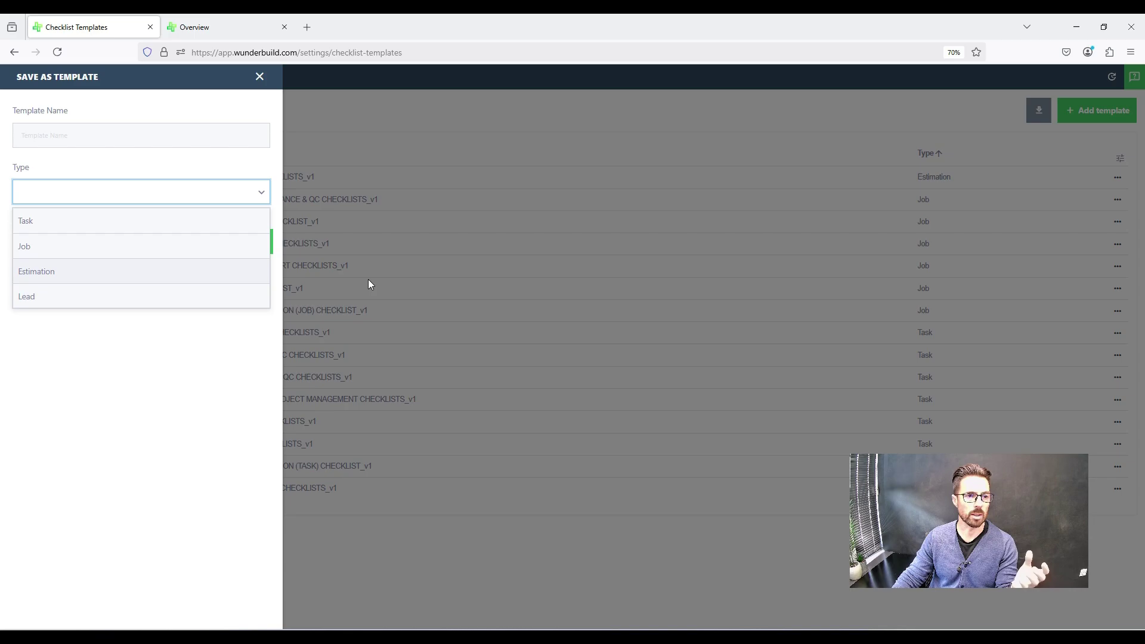
Dismiss the template Type options and switch to the job's Overview page.
left_click(435, 122)
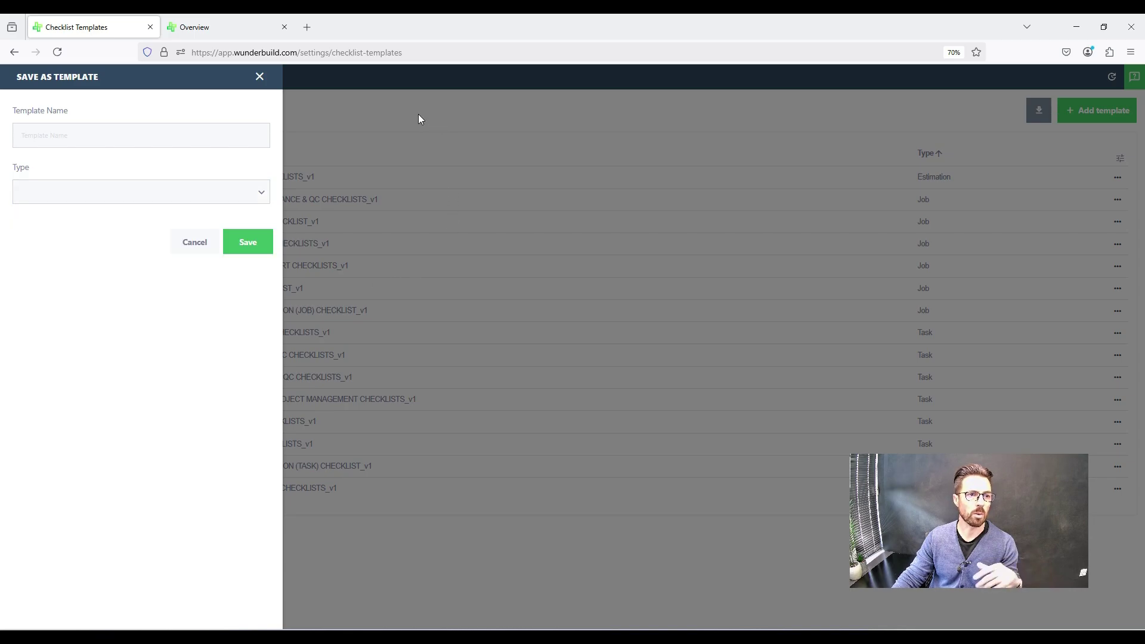
left_click(236, 33)
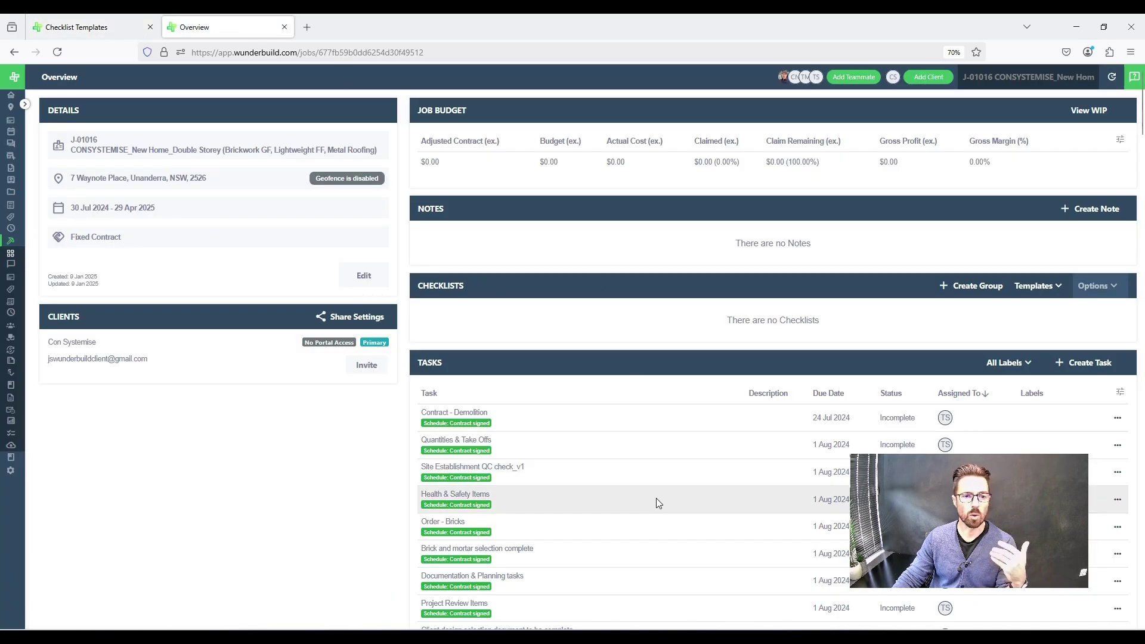
Scroll through the job's scheduled tasks, then return to the Checklist Templates page.
scroll(656, 500, "down", 3)
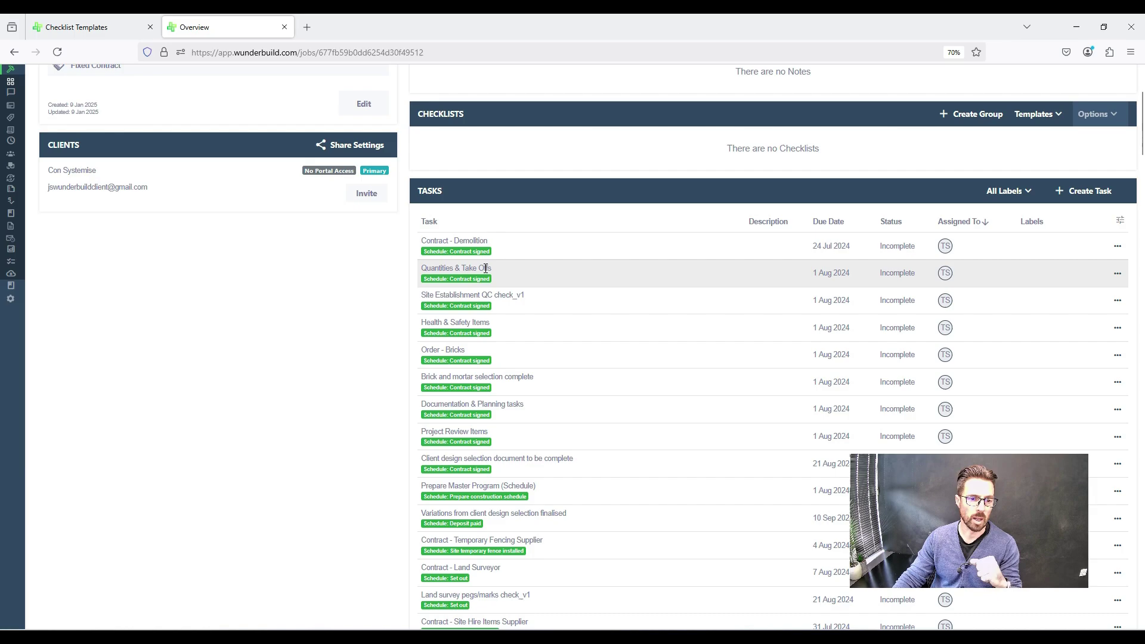
scroll(473, 418, "down", 3)
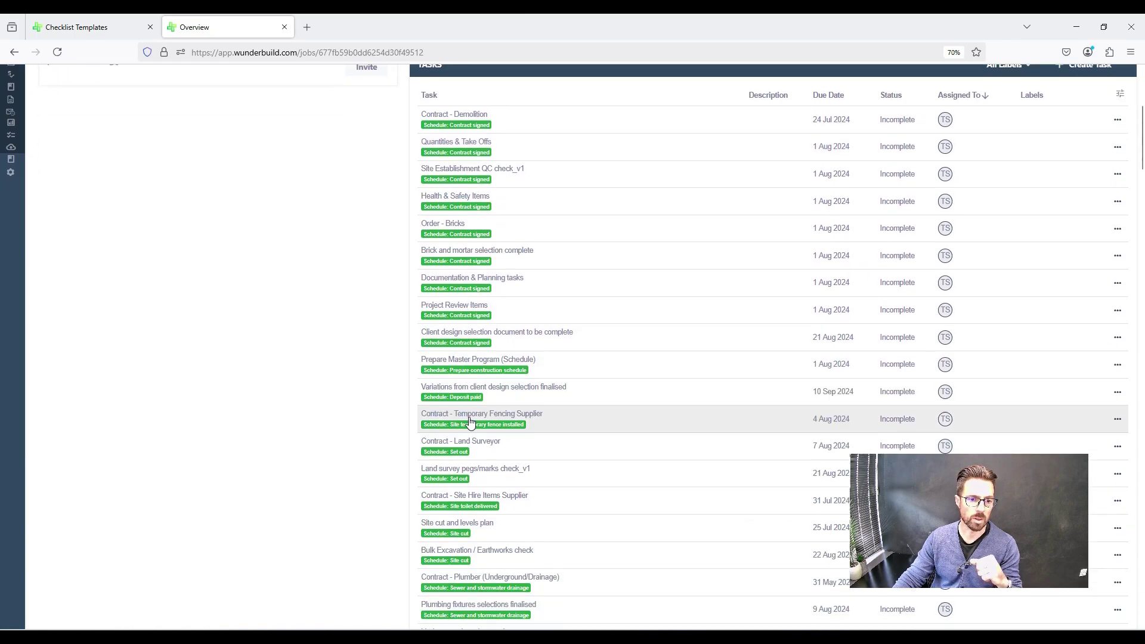
scroll(479, 439, "up", 4)
scroll(519, 376, "down", 2)
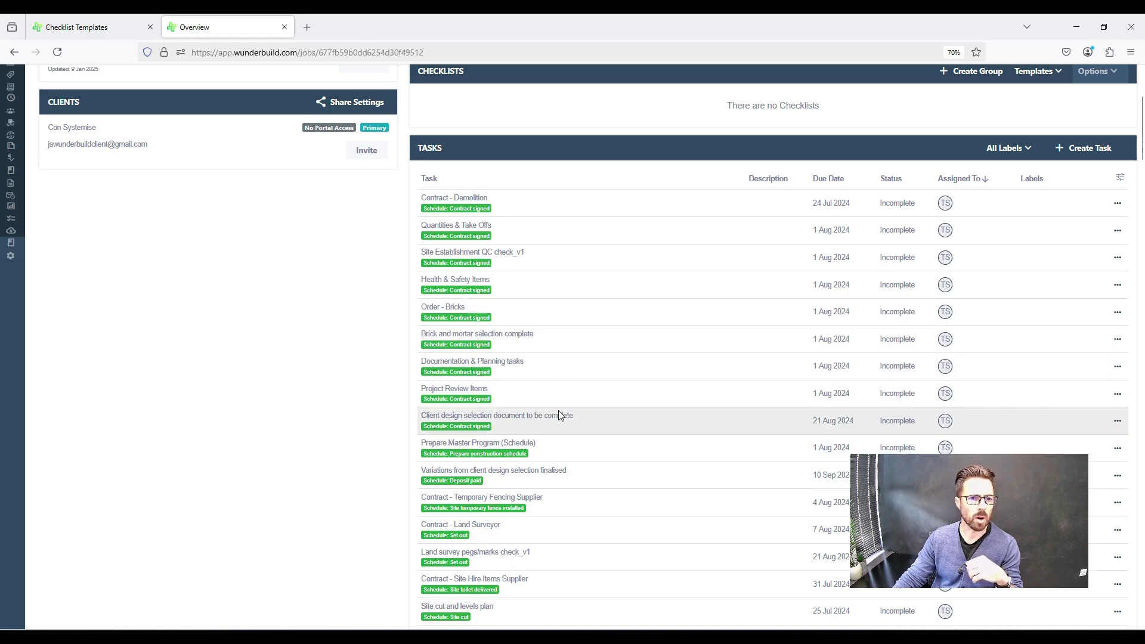
left_click(109, 24)
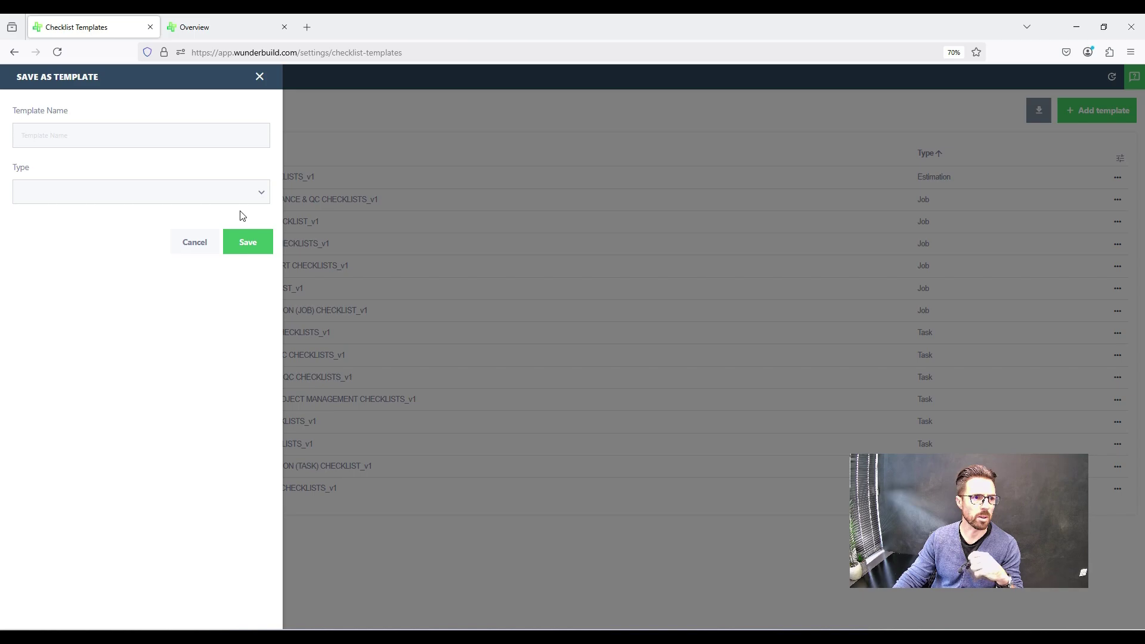
Cancel the Save as Template form to reveal the 15-template library.
left_click(194, 243)
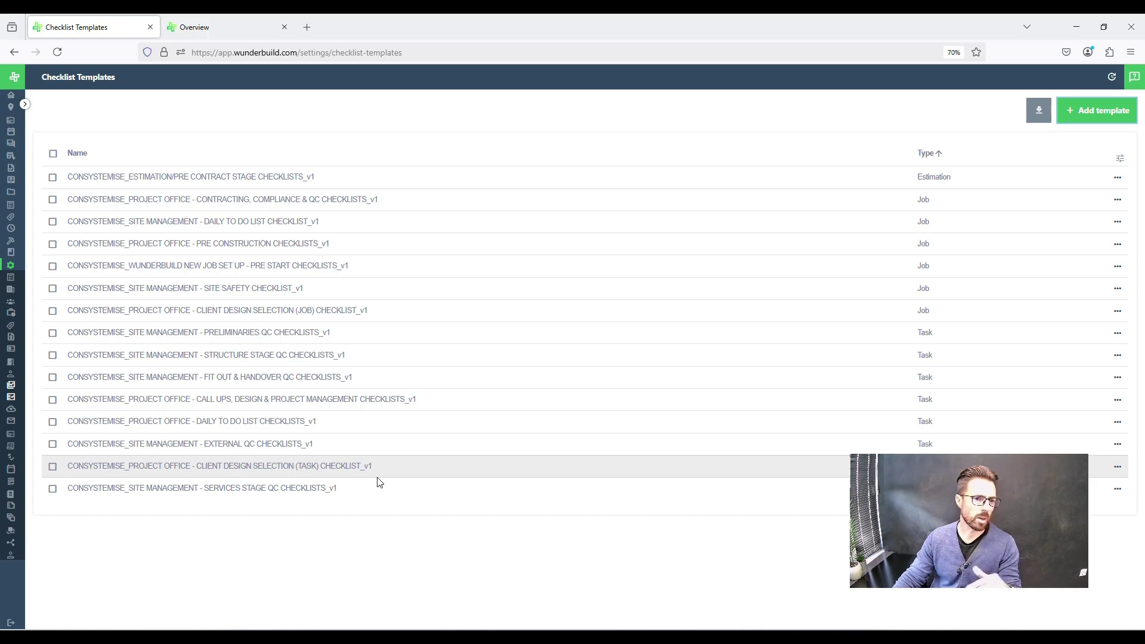
Open the Client Design Selection (Task) template and view its External doors and Concrete paving groups.
left_click(344, 467)
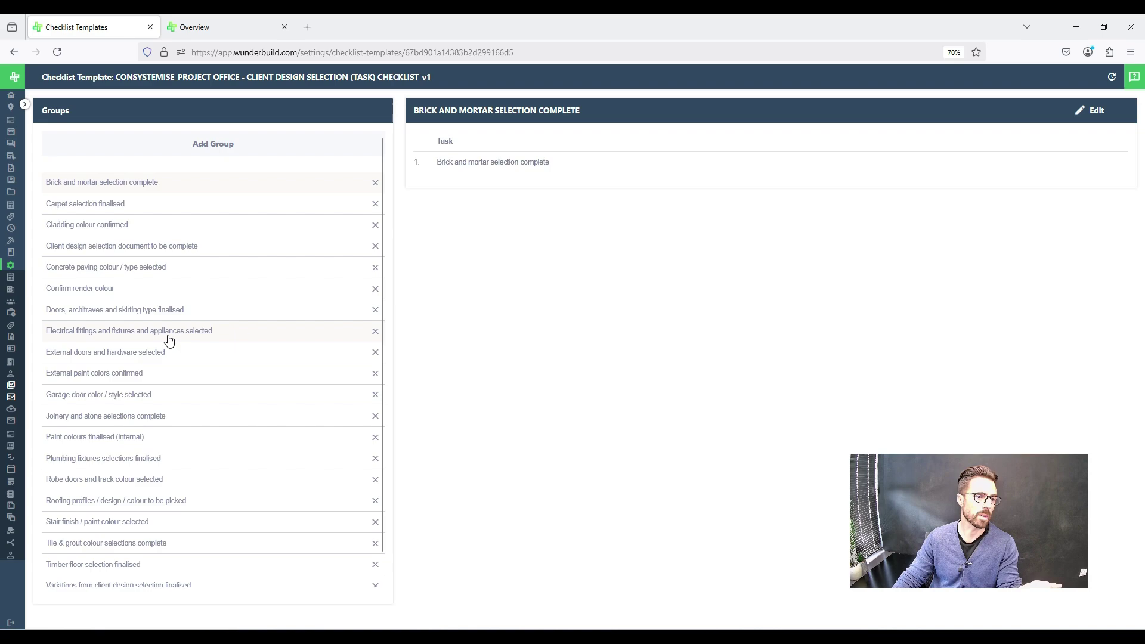
left_click(165, 362)
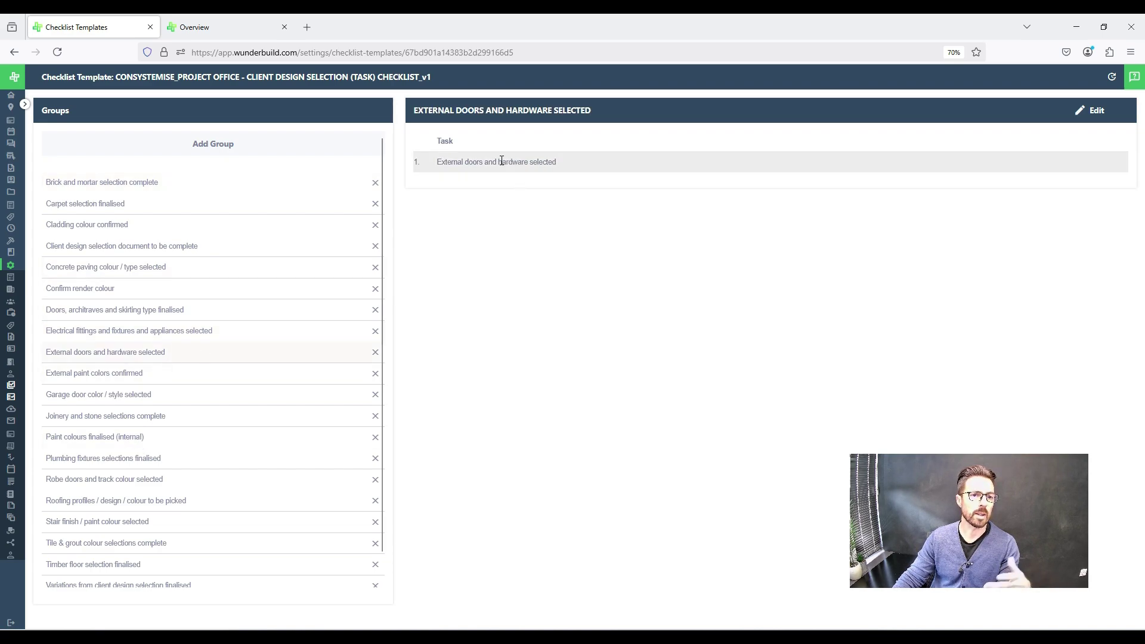
left_click(116, 277)
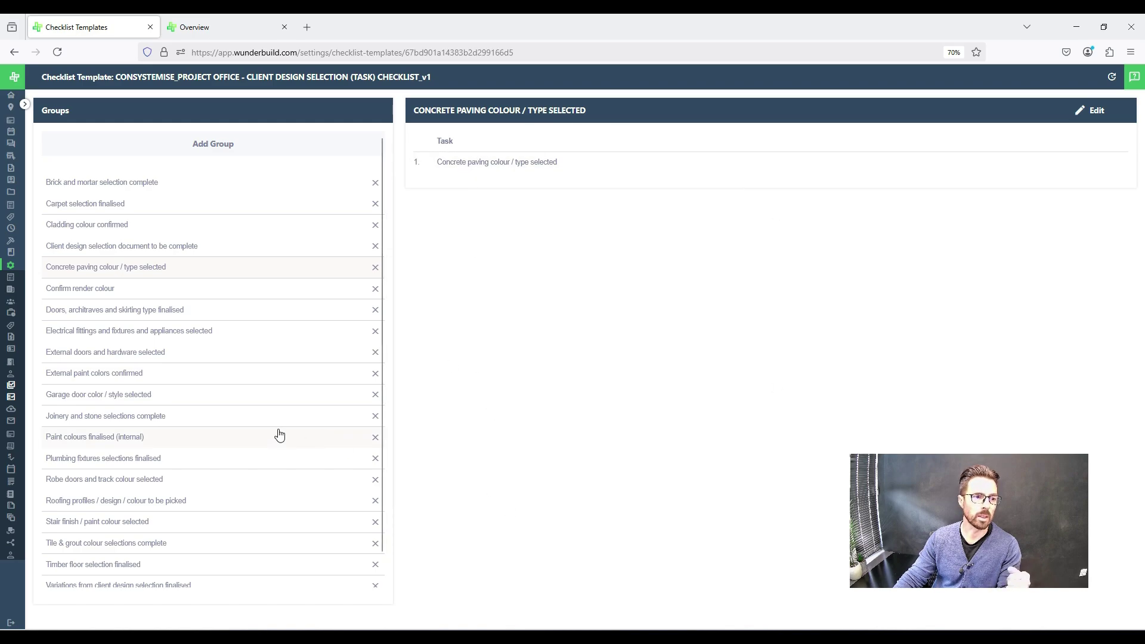
scroll(199, 375, "down", 1)
scroll(199, 376, "up", 1)
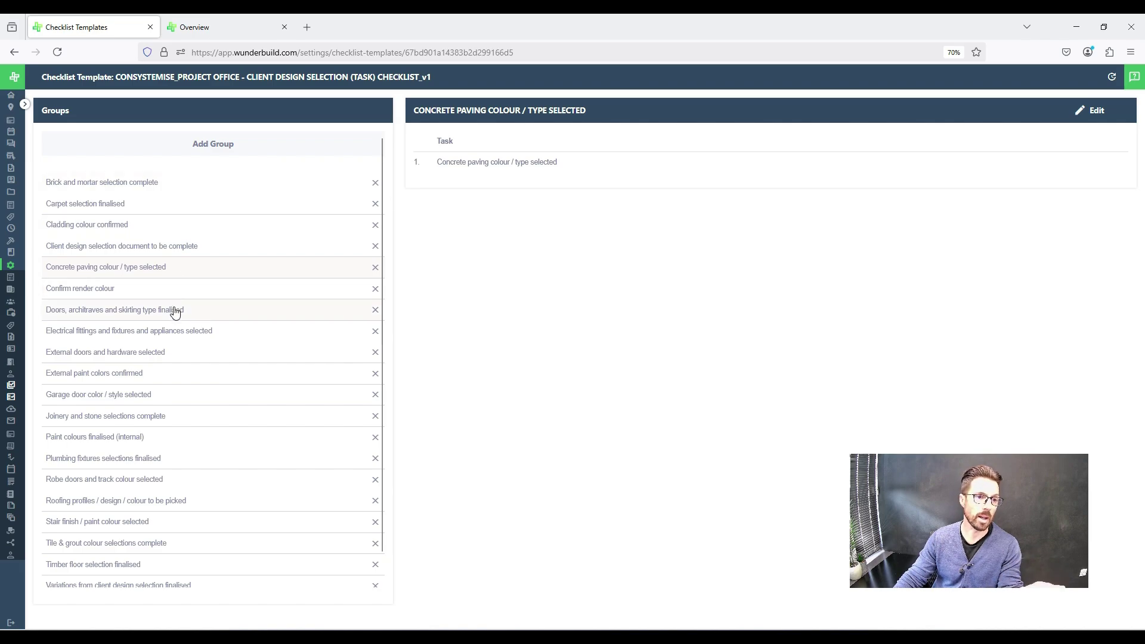
Check the job overview, view the Brick and mortar selection complete group, then return to Overview.
left_click(199, 27)
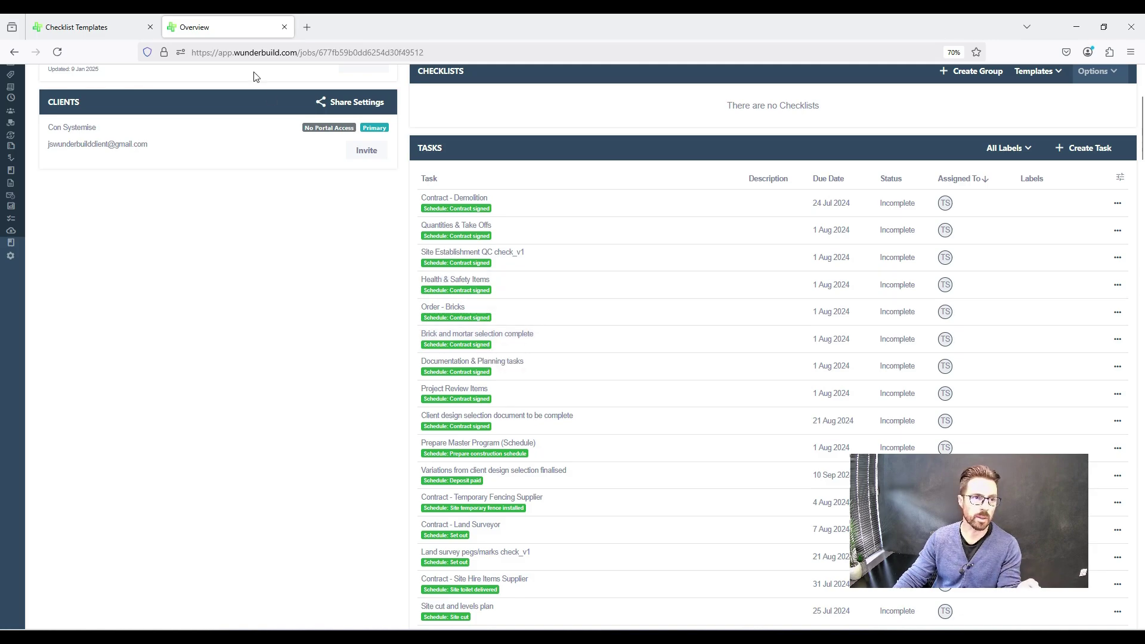
left_click(90, 25)
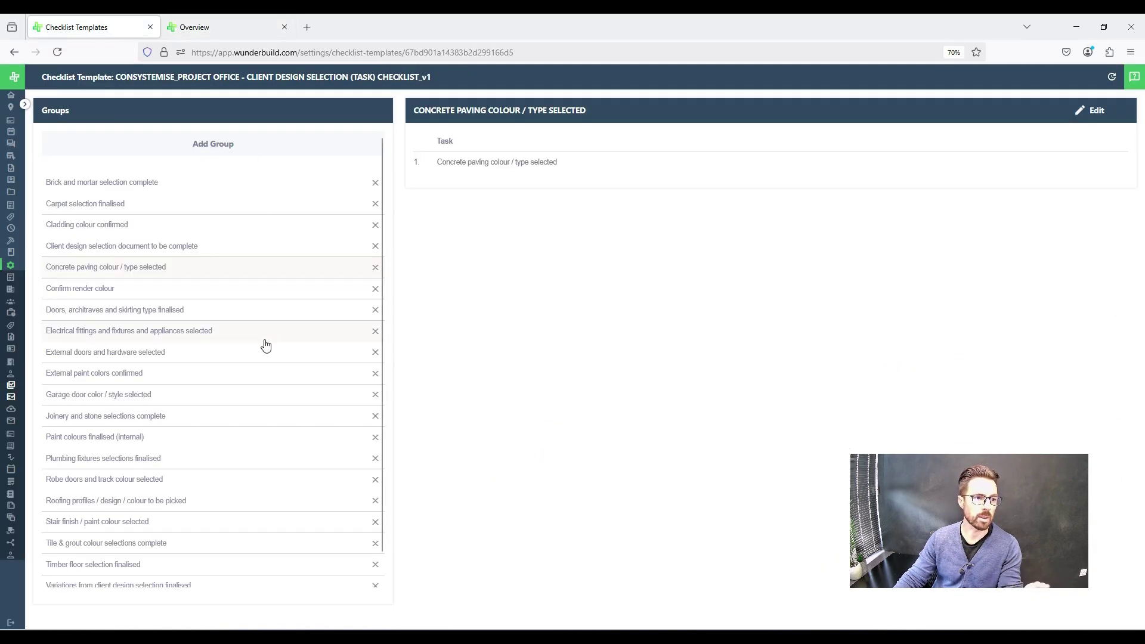
scroll(179, 305, "down", 1)
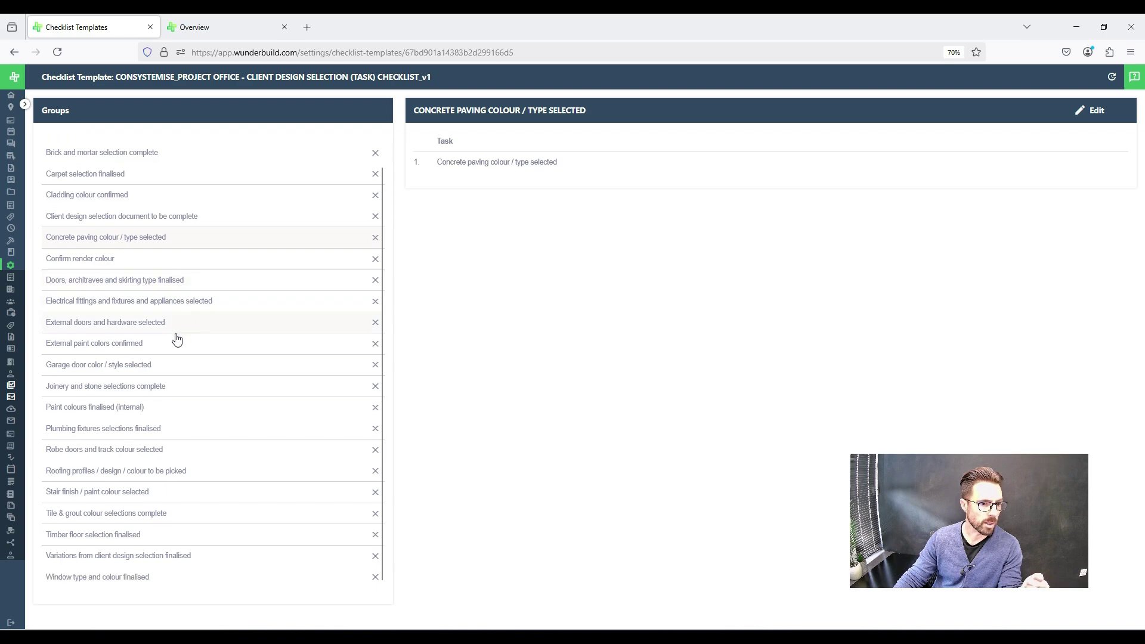
scroll(108, 549, "up", 1)
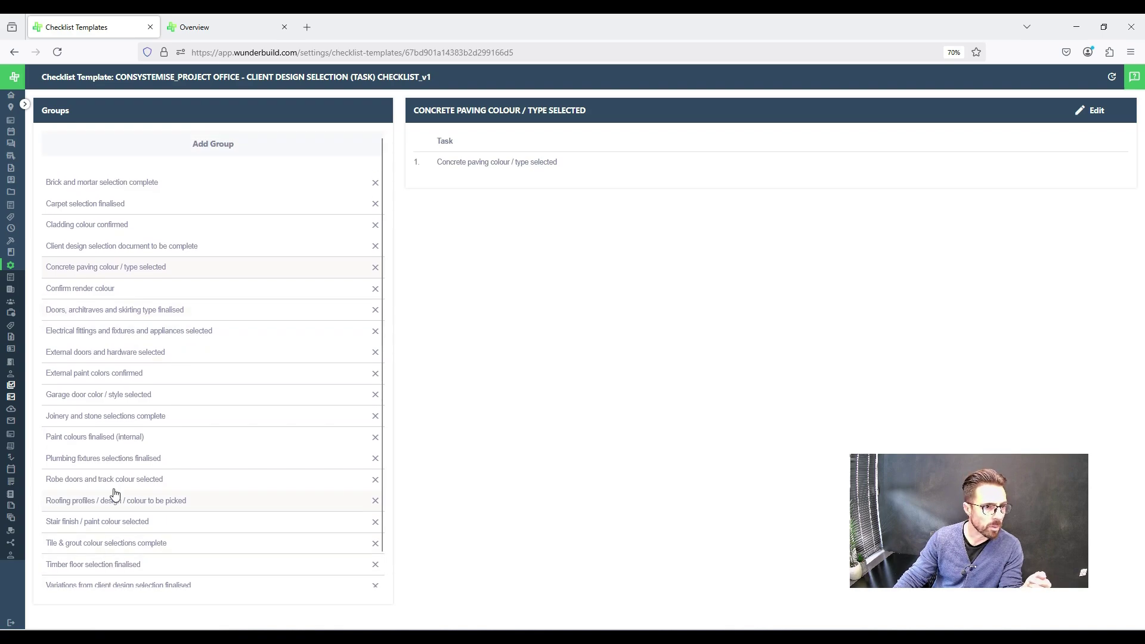
left_click(116, 183)
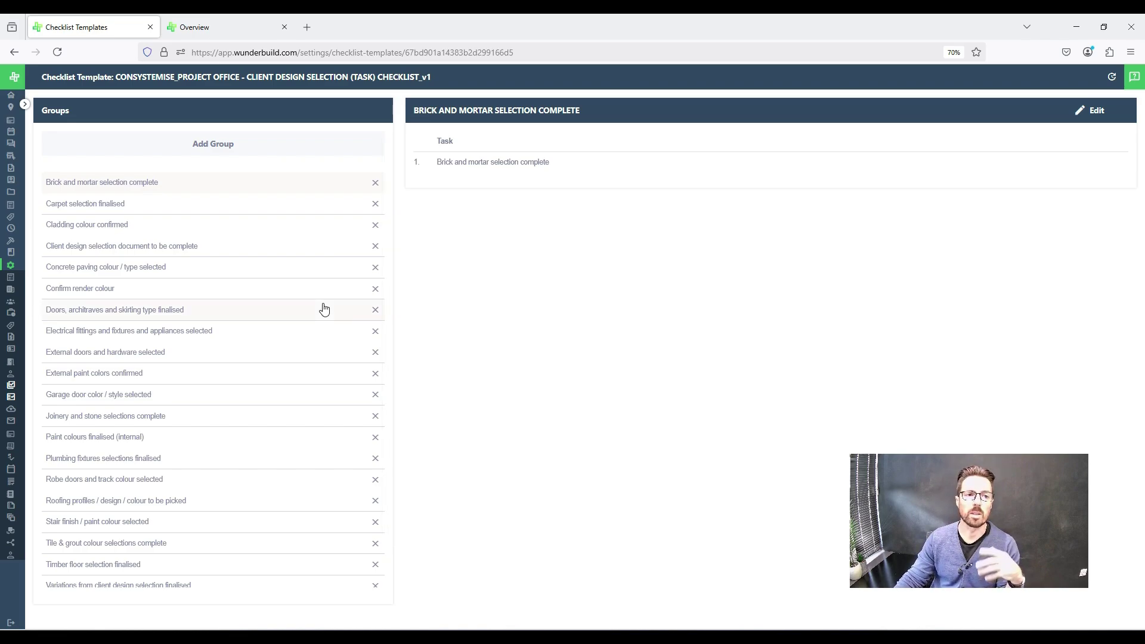
left_click(238, 24)
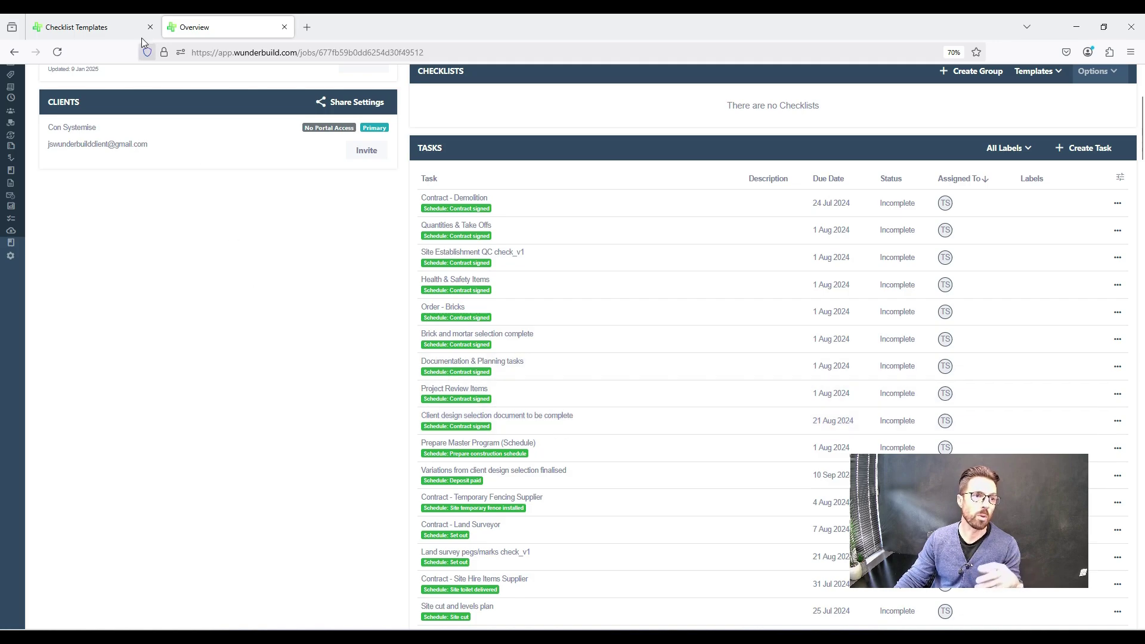
Review the Site Management Daily To Do List template's day-by-day groups, then go back to the library.
left_click(122, 22)
left_click(14, 52)
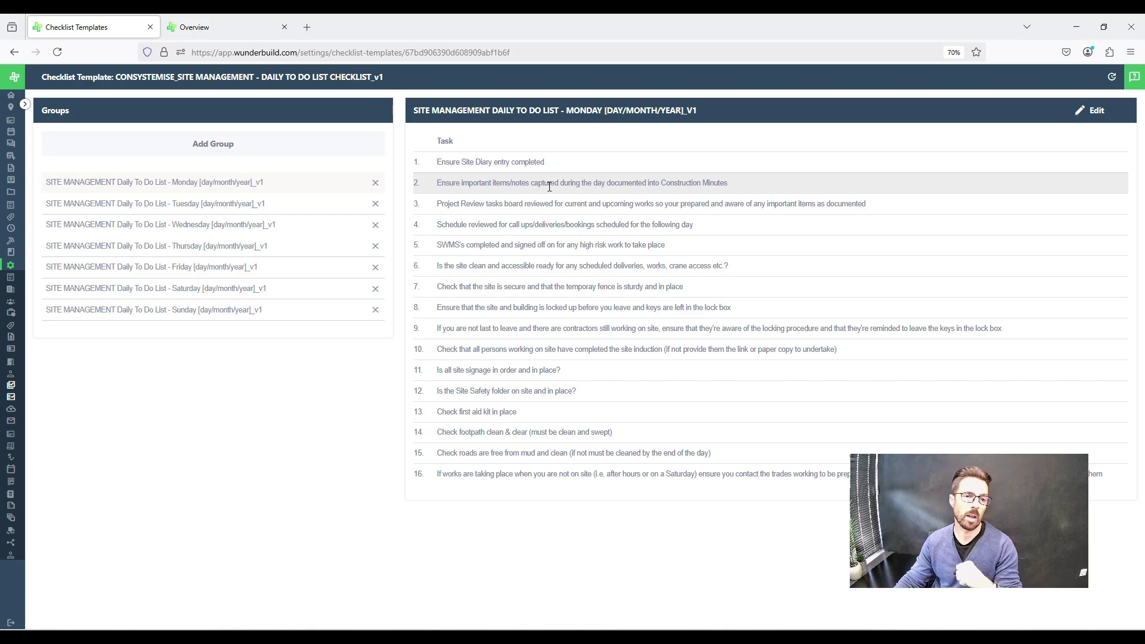
left_click(16, 52)
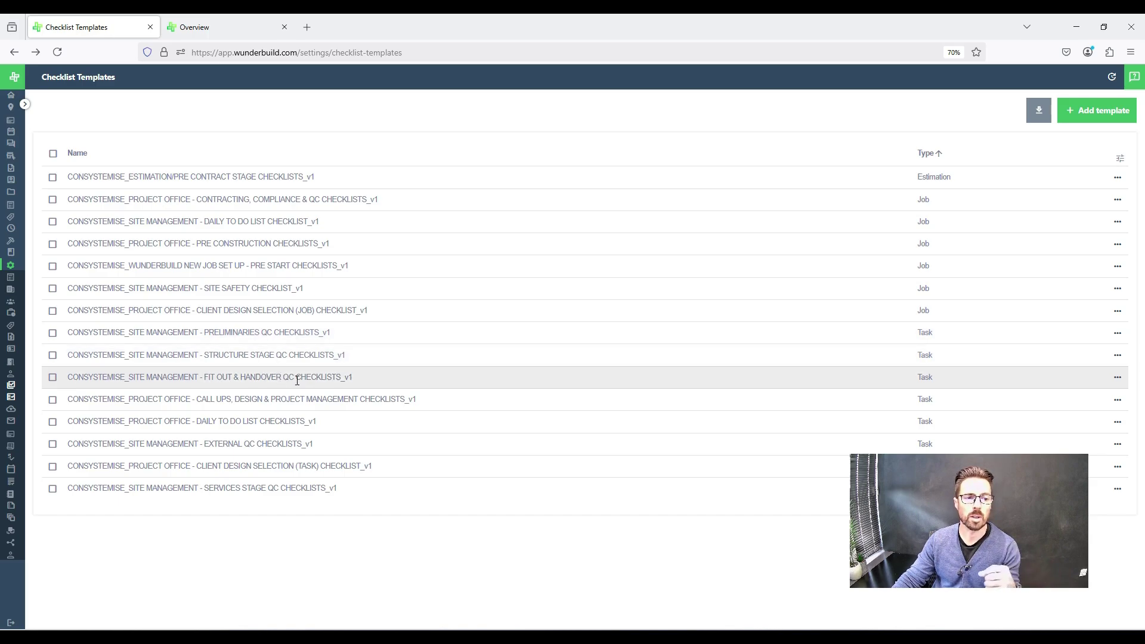
Open Structure Stage QC Checklists and show the Fascia, Gutter, Valley Installation QC check_v1 tasks.
left_click(268, 356)
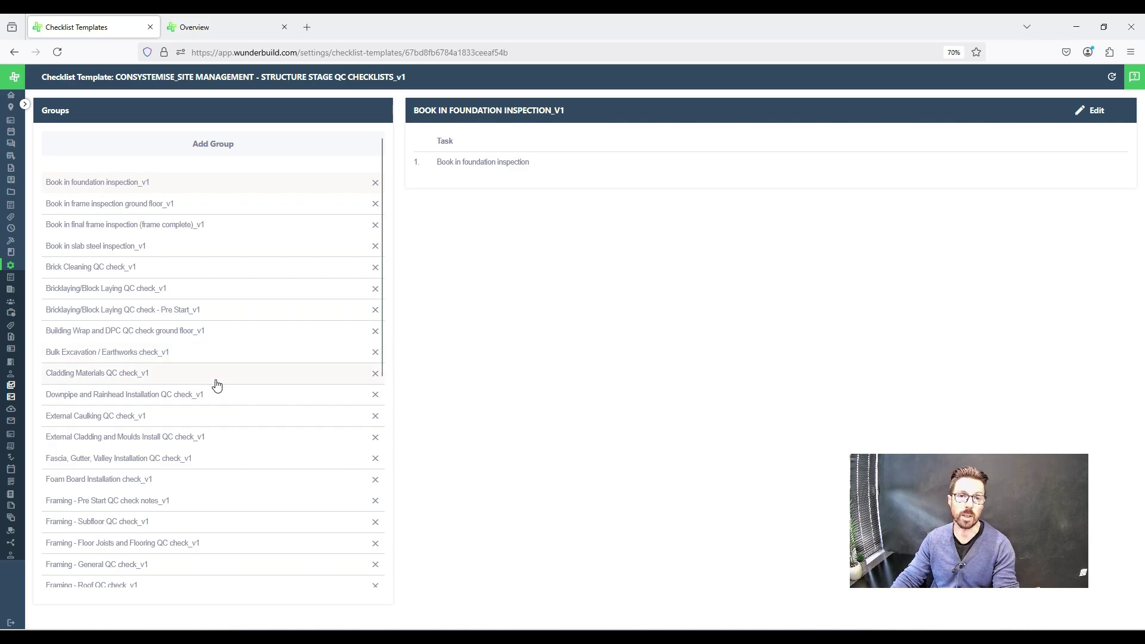
left_click(144, 460)
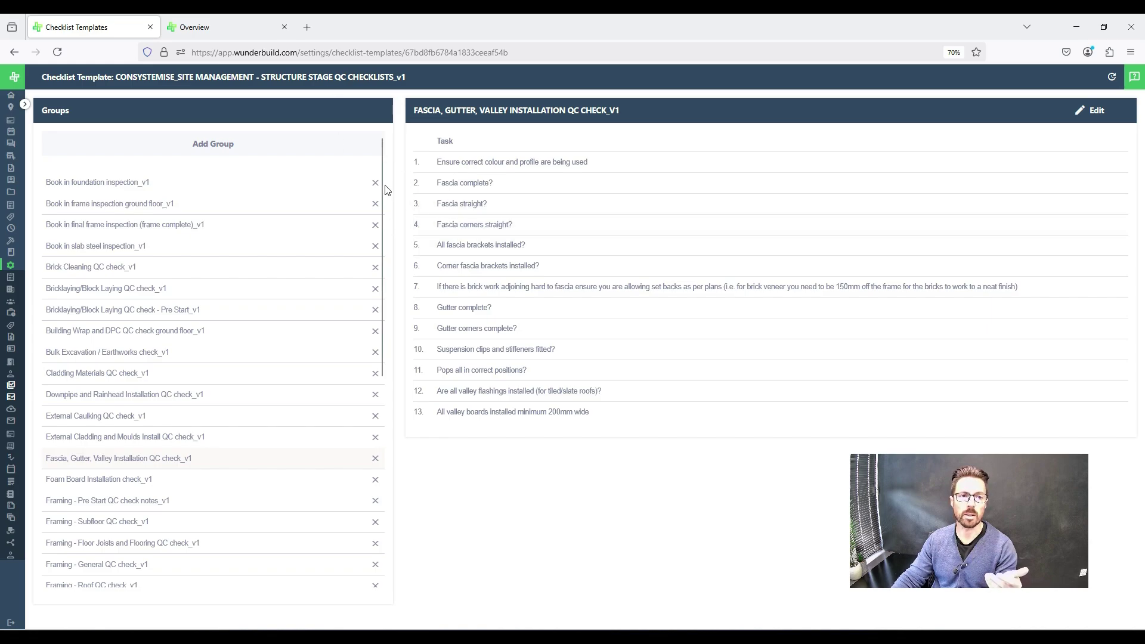
left_click(236, 25)
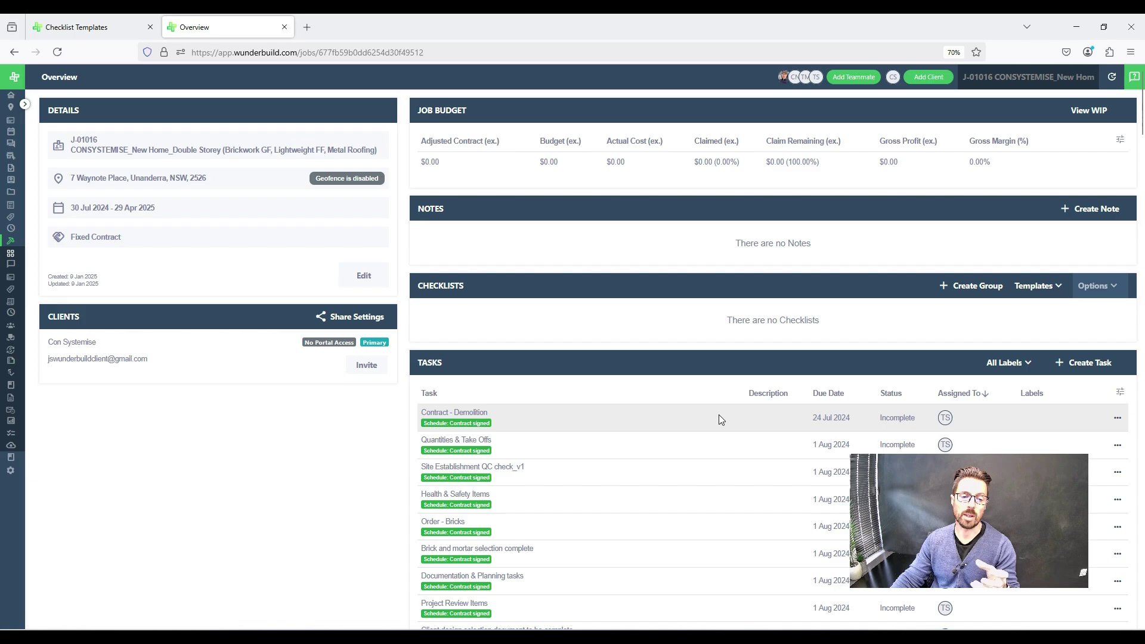
left_click(159, 27)
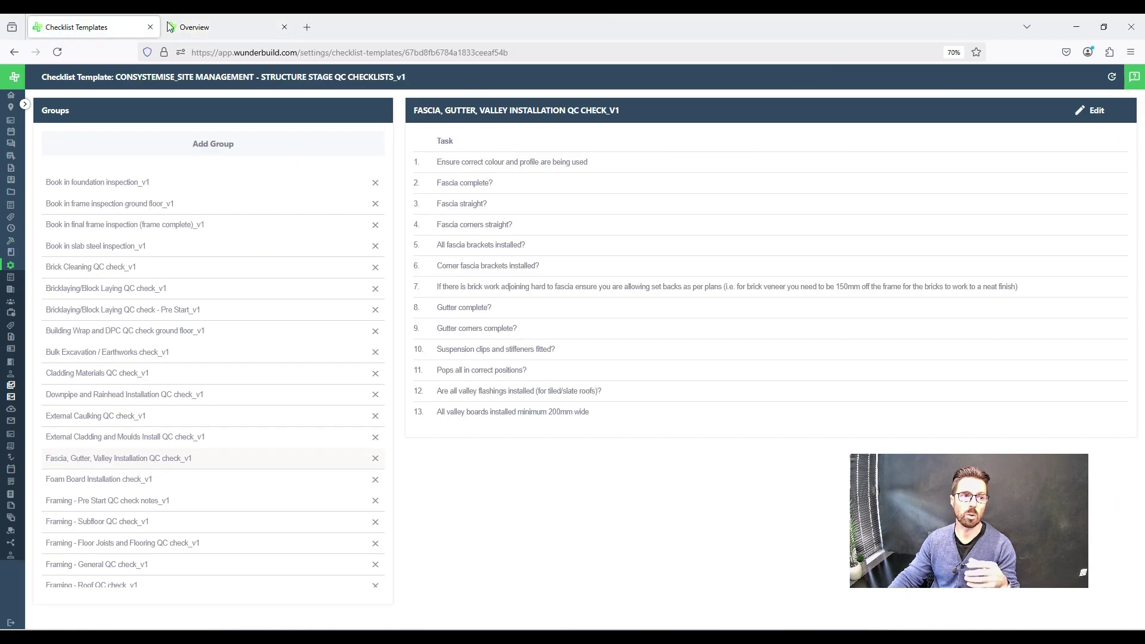
left_click(15, 52)
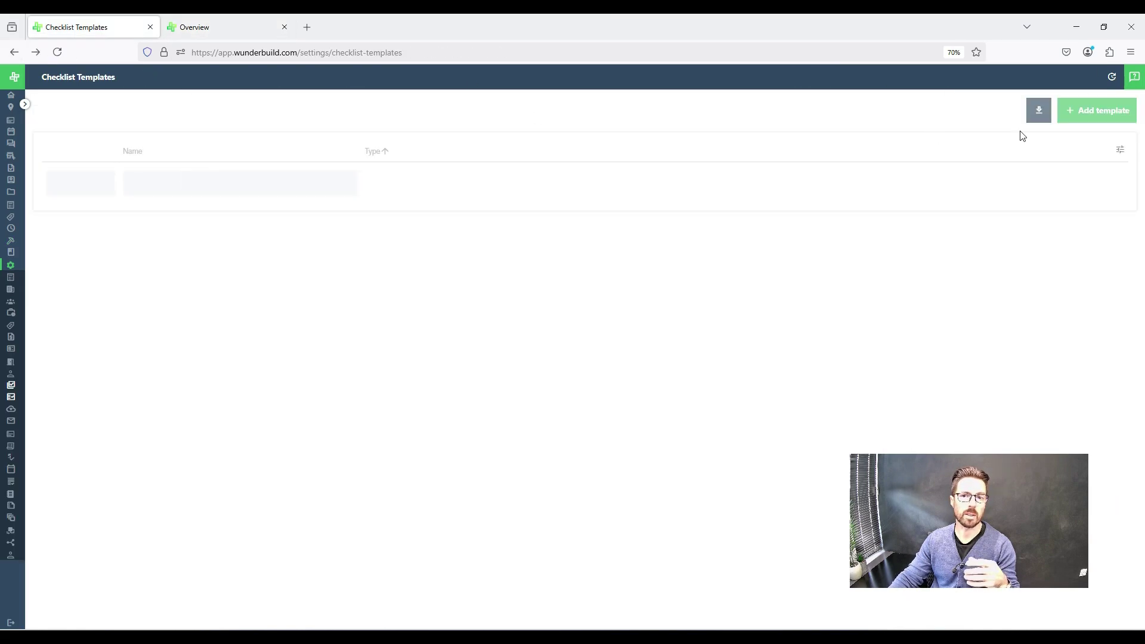
left_click(1093, 111)
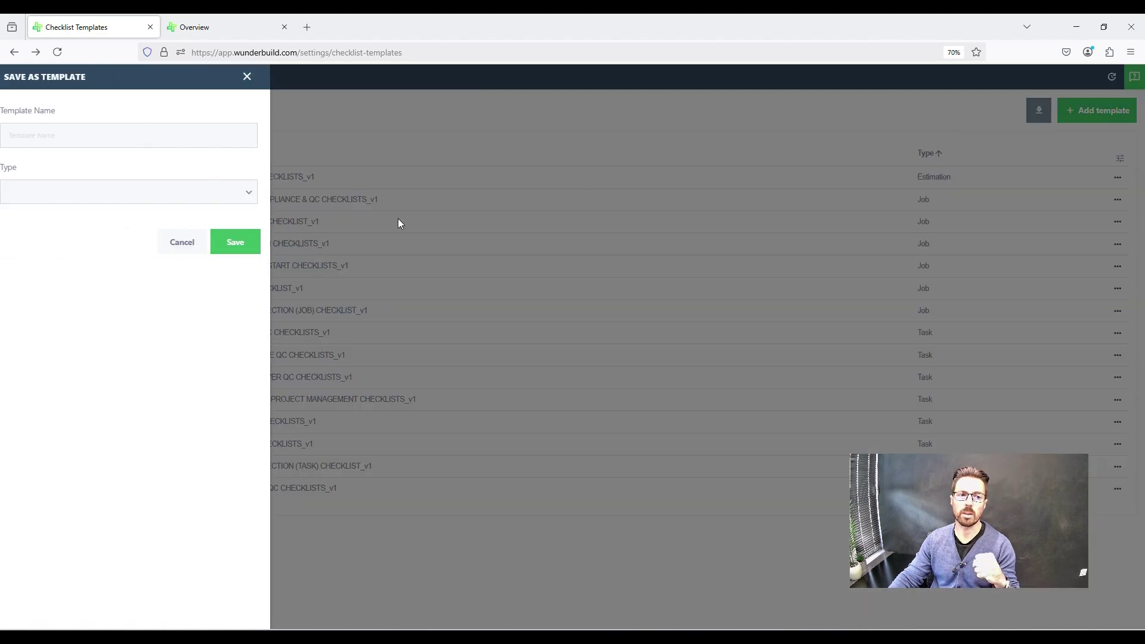
left_click(260, 192)
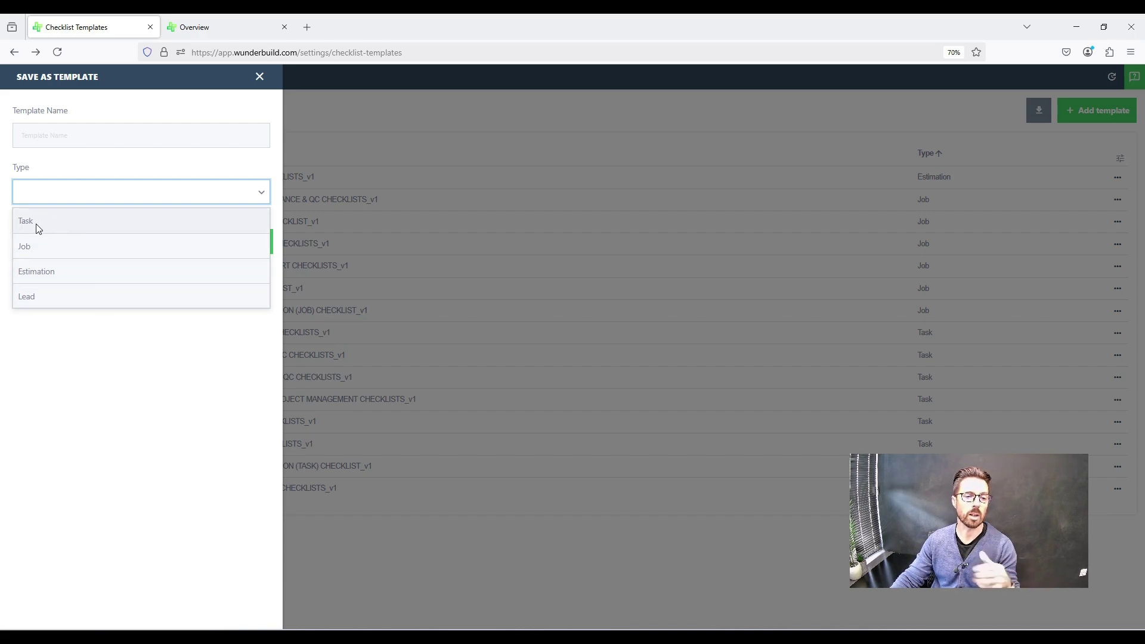
left_click(415, 112)
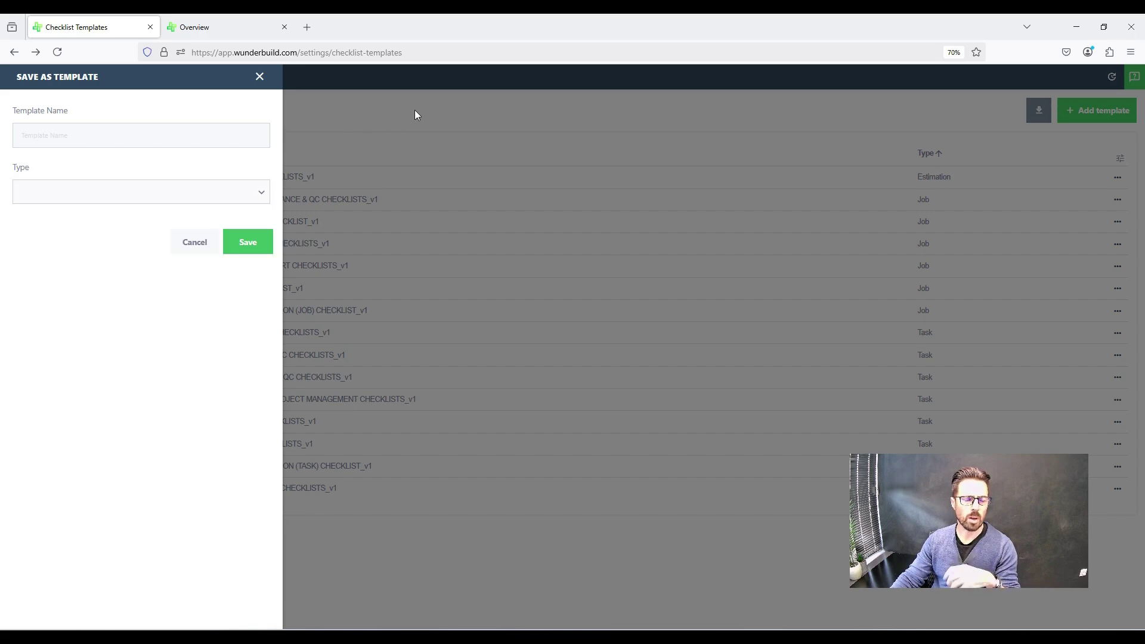
left_click(261, 77)
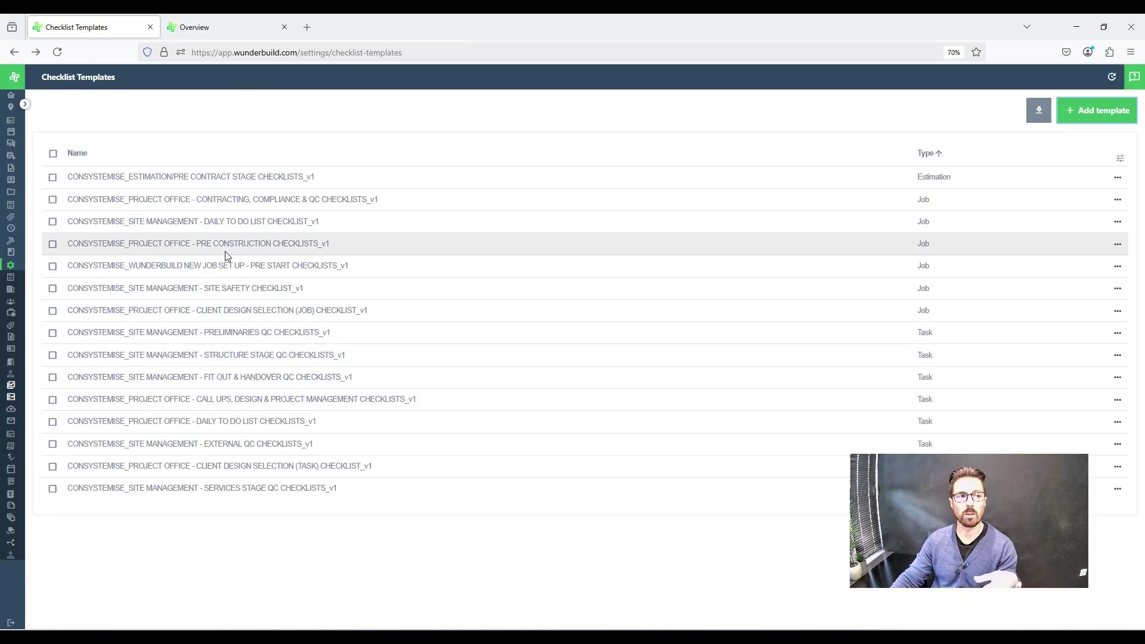
On the job Overview, create a new task named 'Ensure slab pre pour check undertaken'.
mouse_move(18, 152)
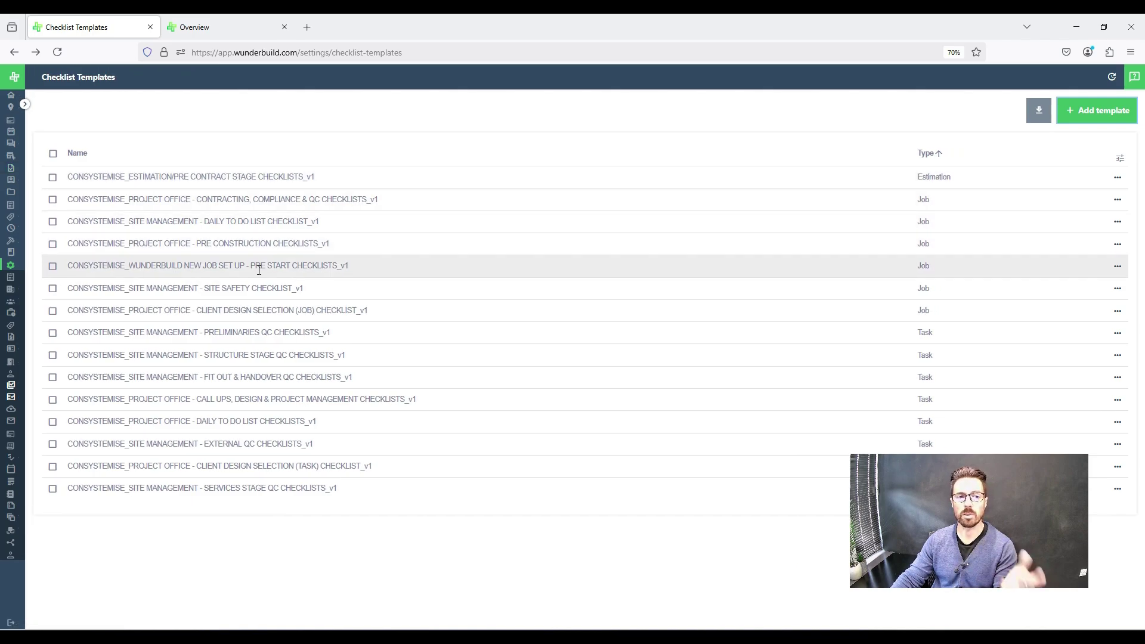
left_click(216, 27)
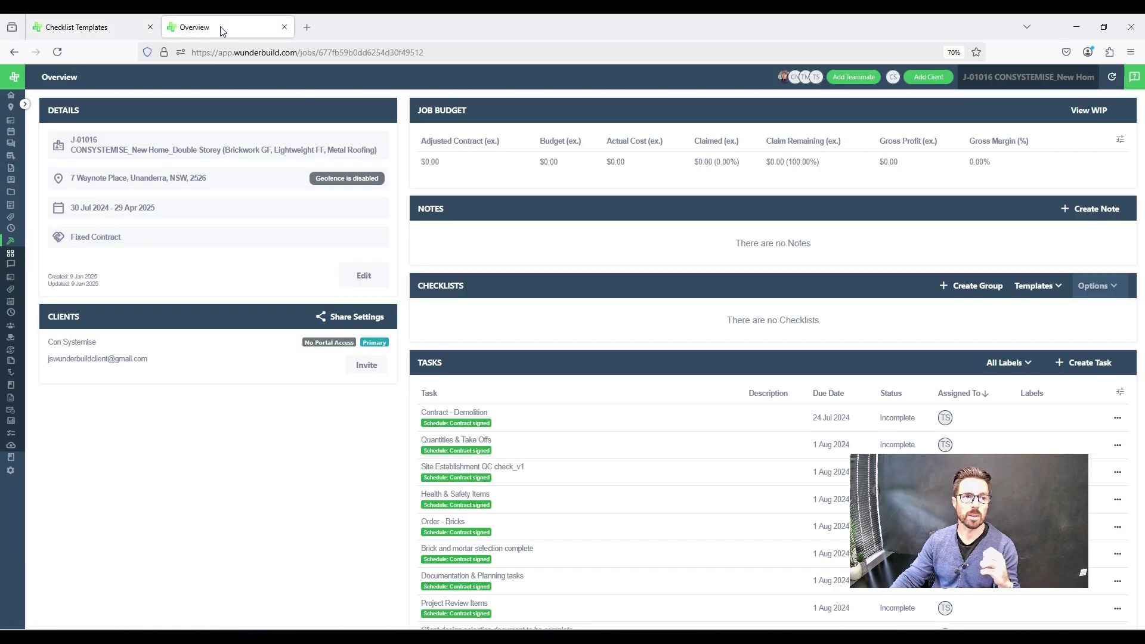
scroll(857, 377, "down", 2)
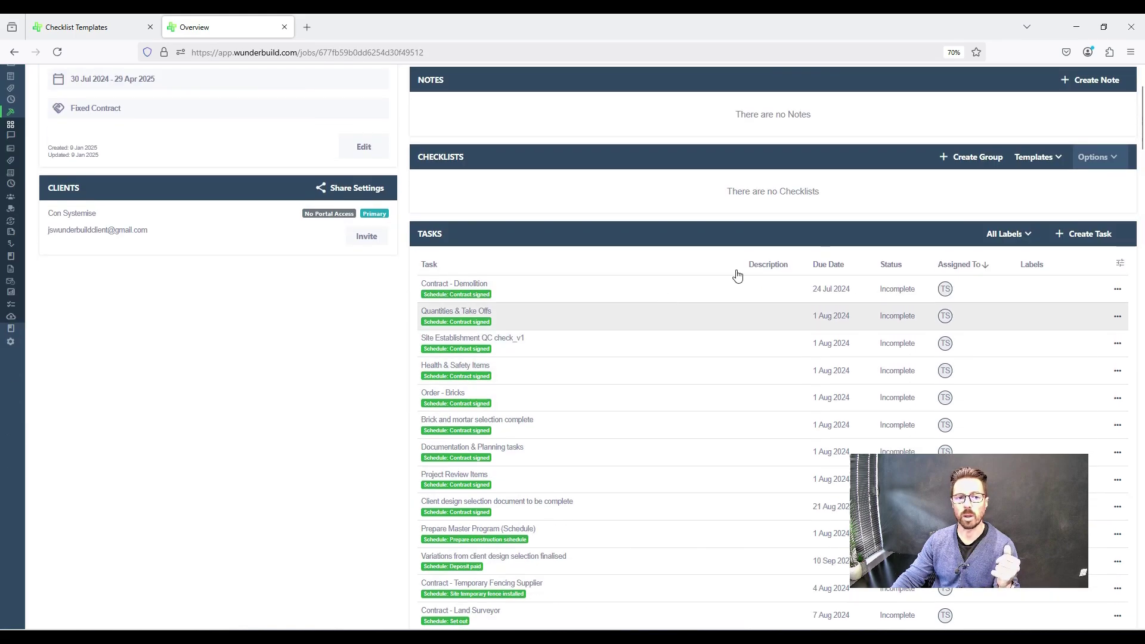
left_click(1082, 243)
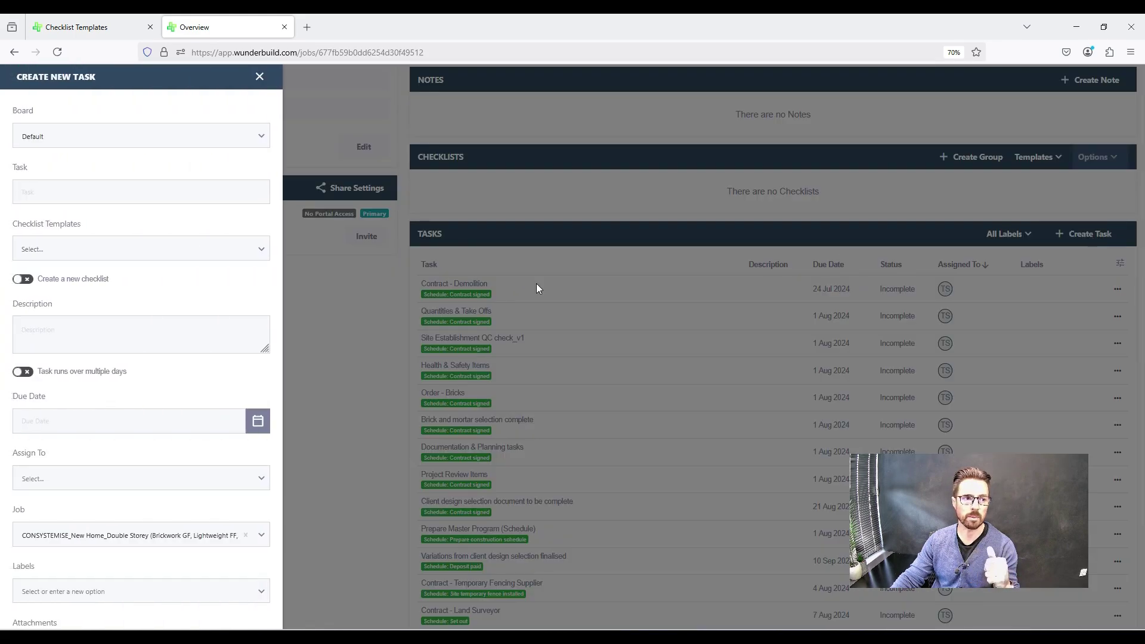
left_click(101, 195)
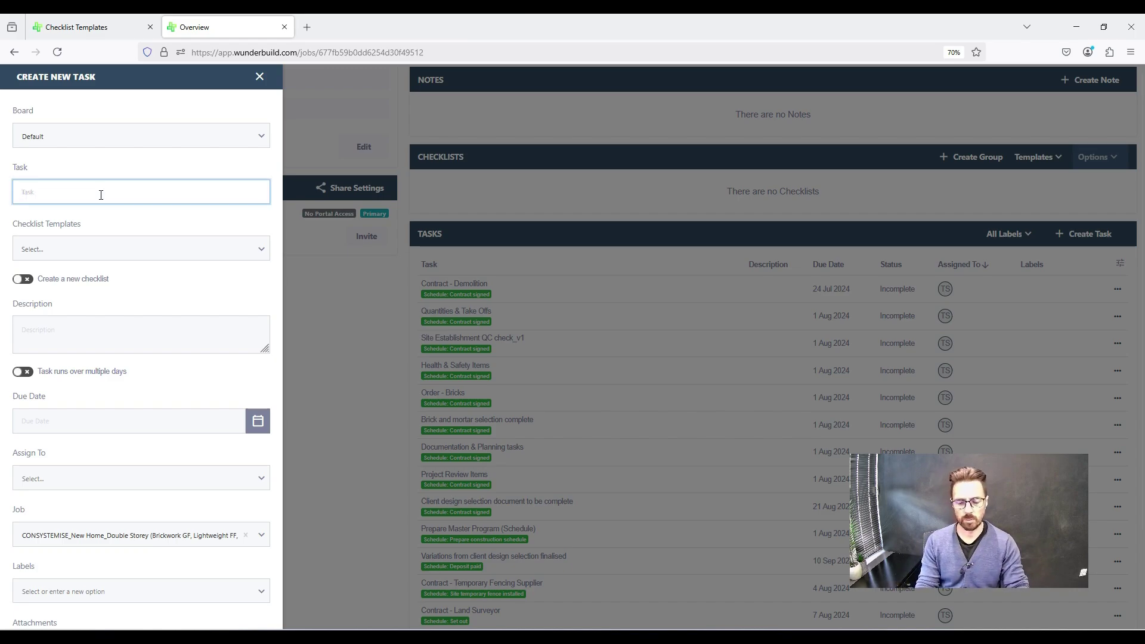
type("E")
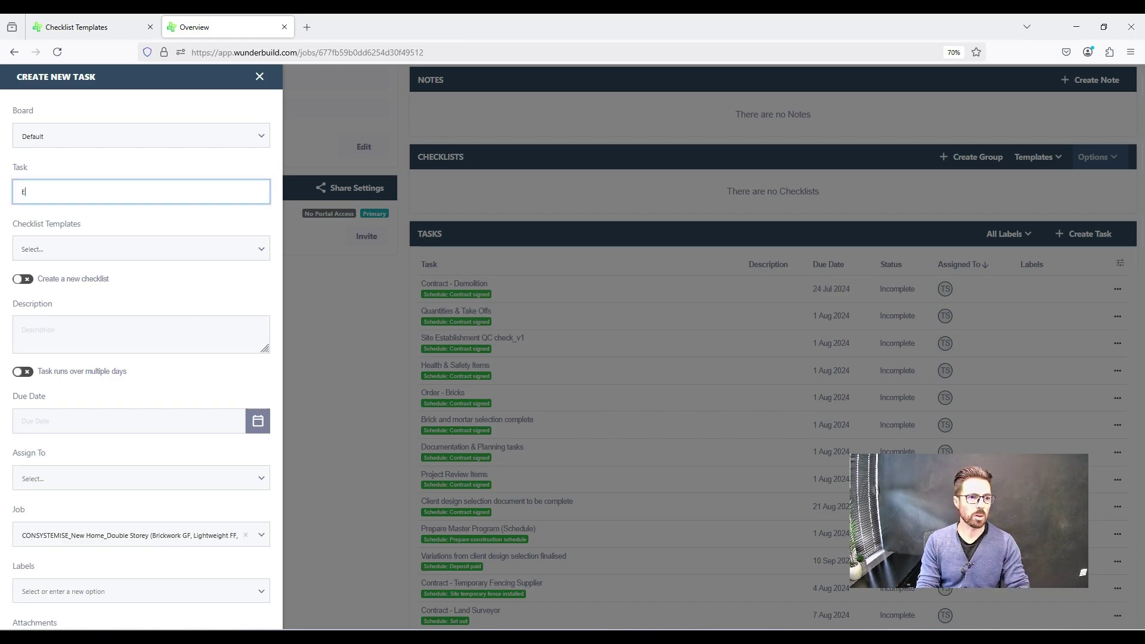
type("nsure slab pre ")
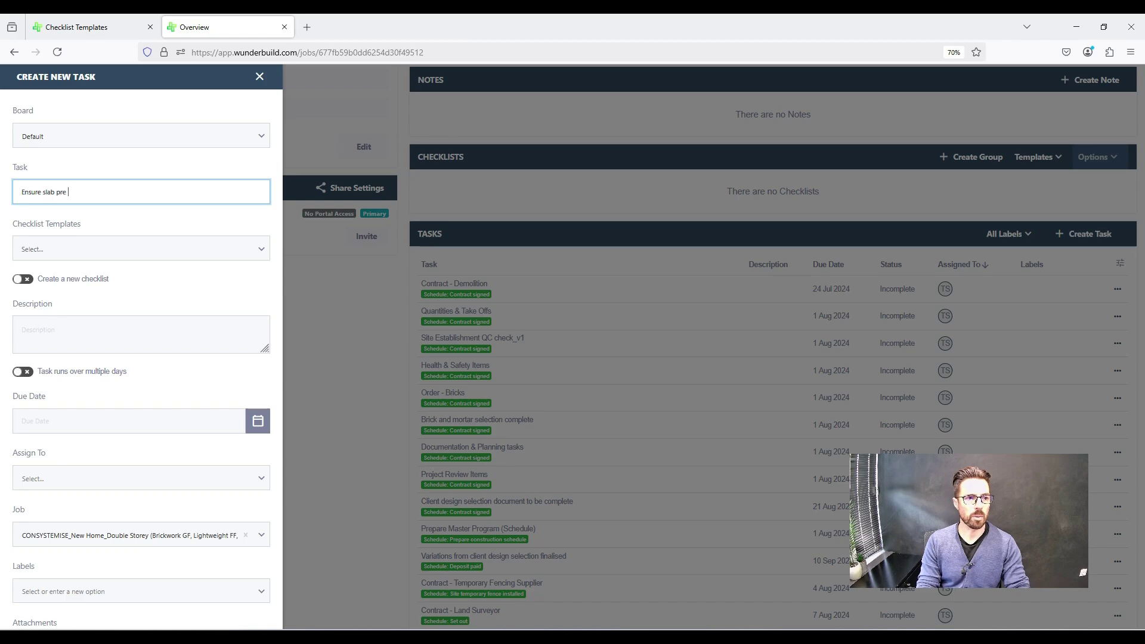
type("pour chec")
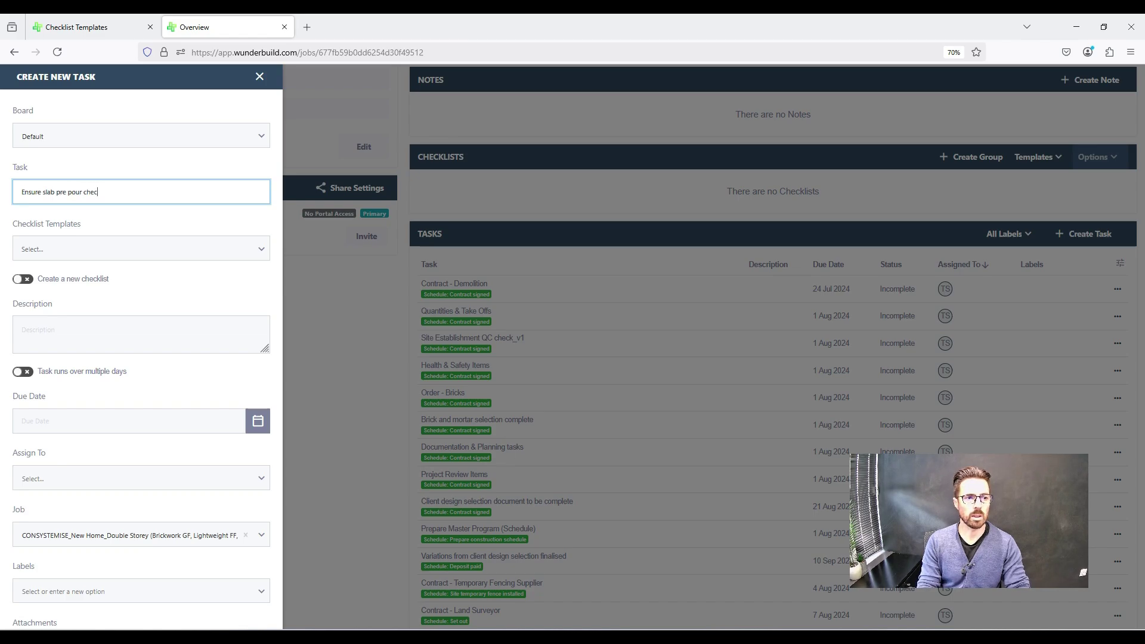
type("k undertaken")
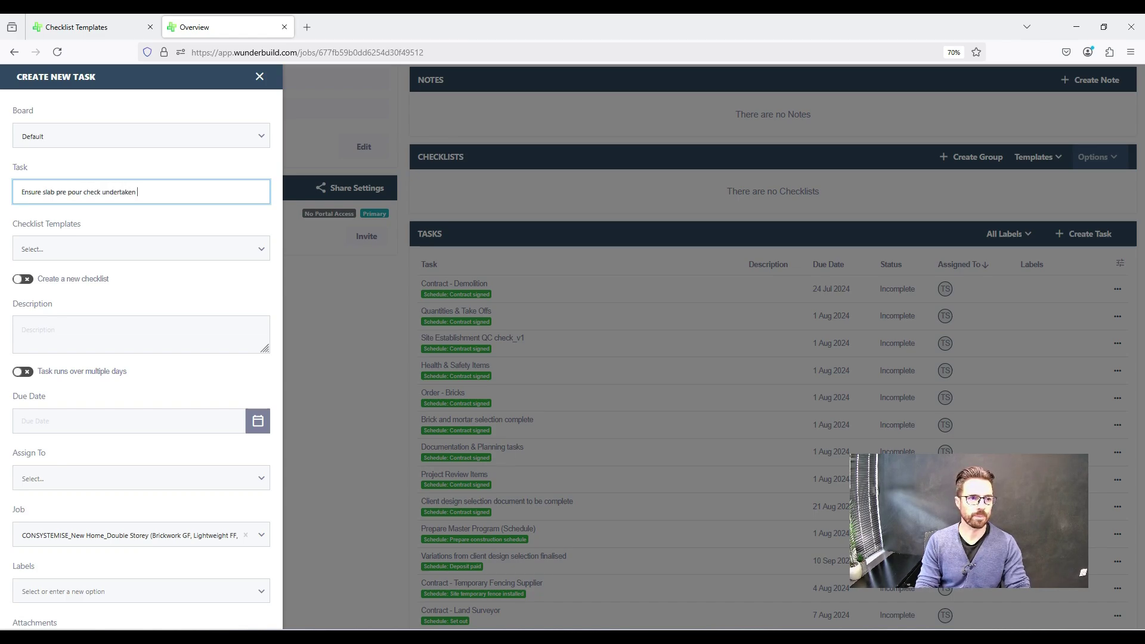
left_click(260, 248)
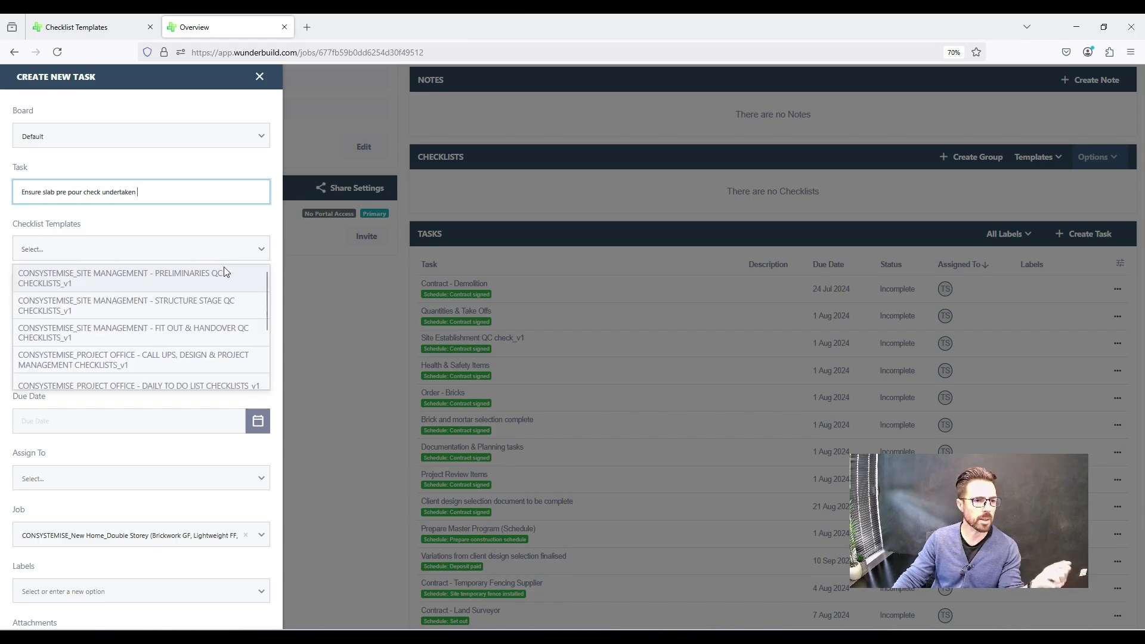
Link the Structure Stage QC template to the task, ticking only Slab Pre Pour QC check_v1.
left_click(188, 309)
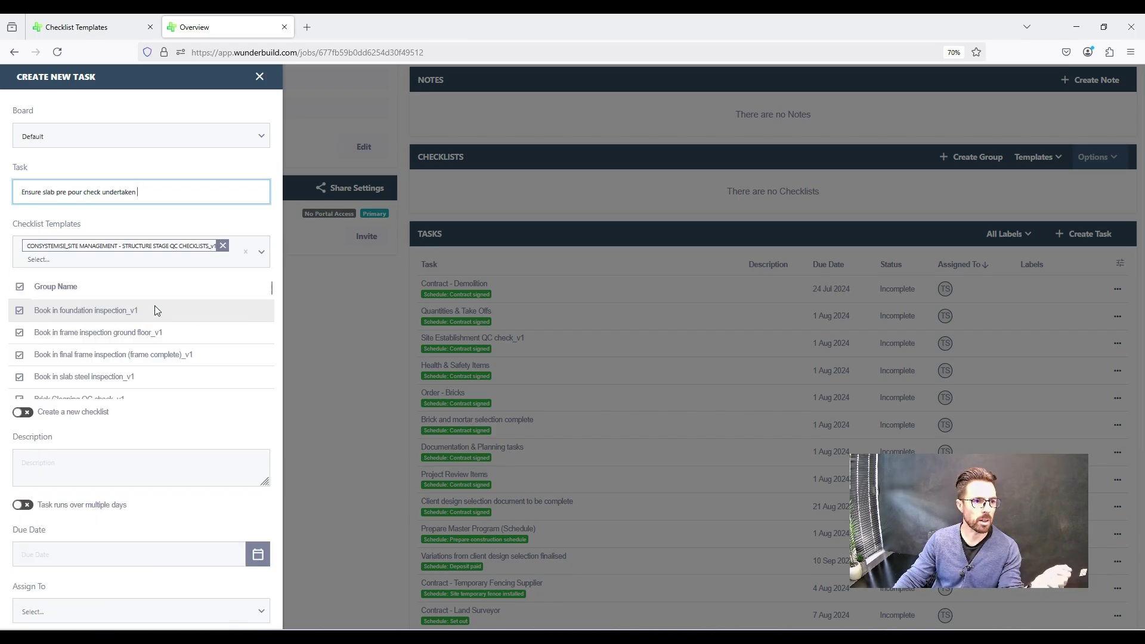
scroll(110, 293, "down", 10)
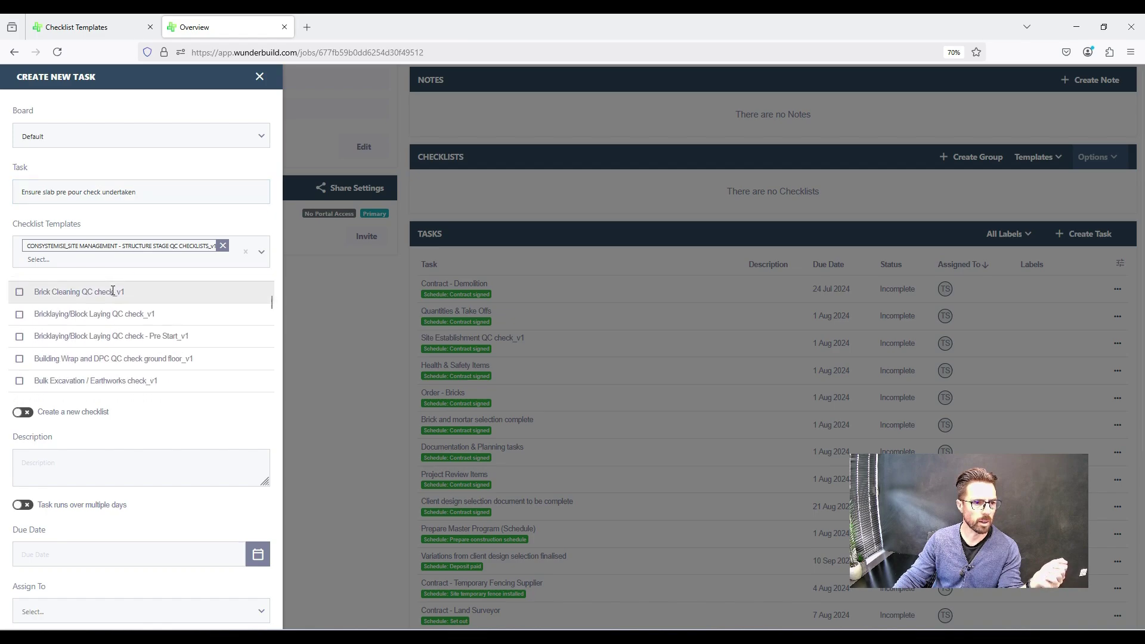
scroll(112, 294, "down", 5)
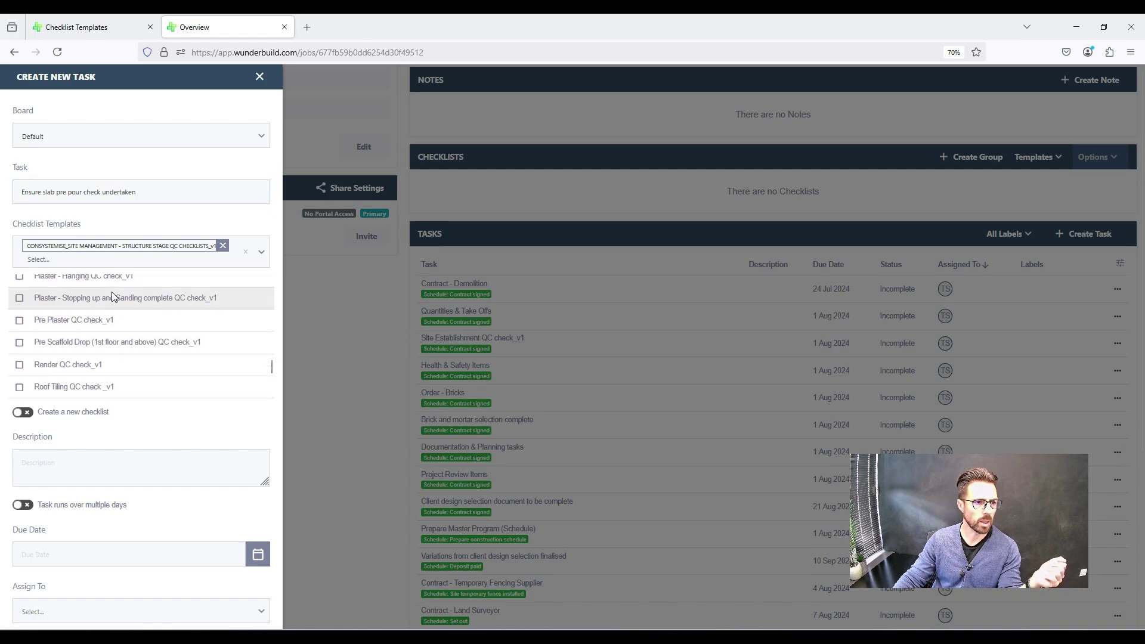
scroll(145, 327, "down", 3)
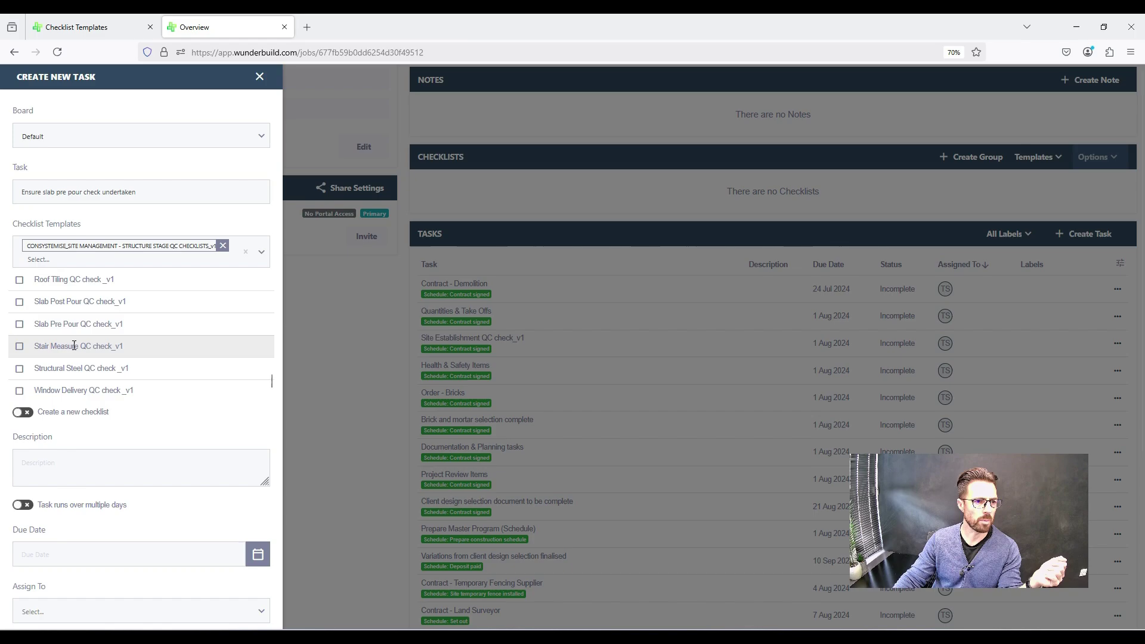
left_click(20, 324)
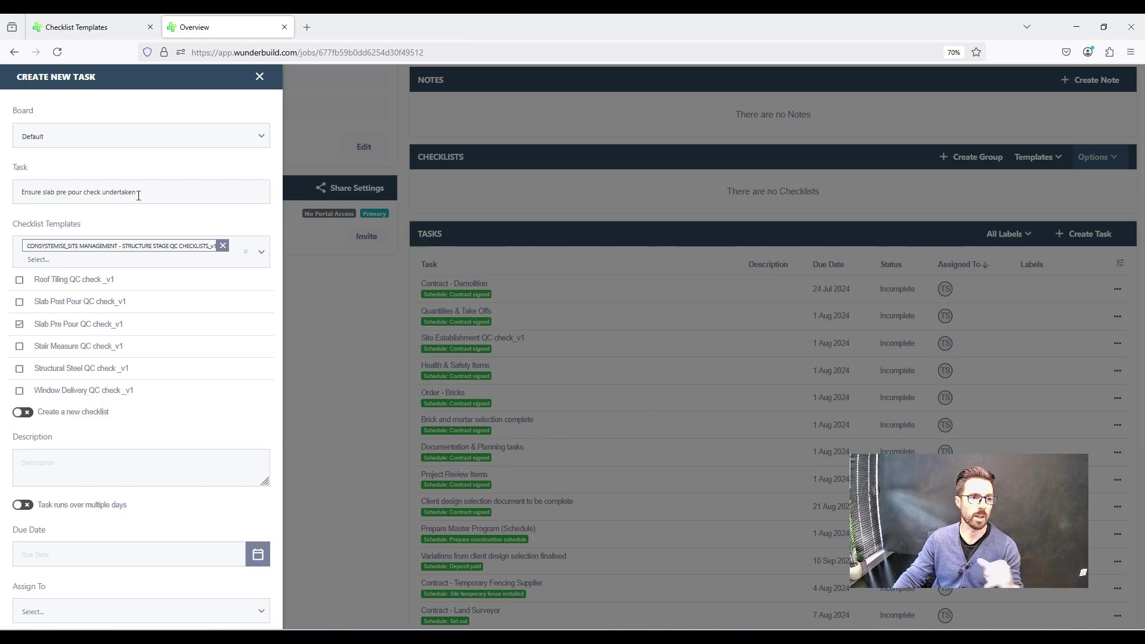
scroll(226, 311, "down", 2)
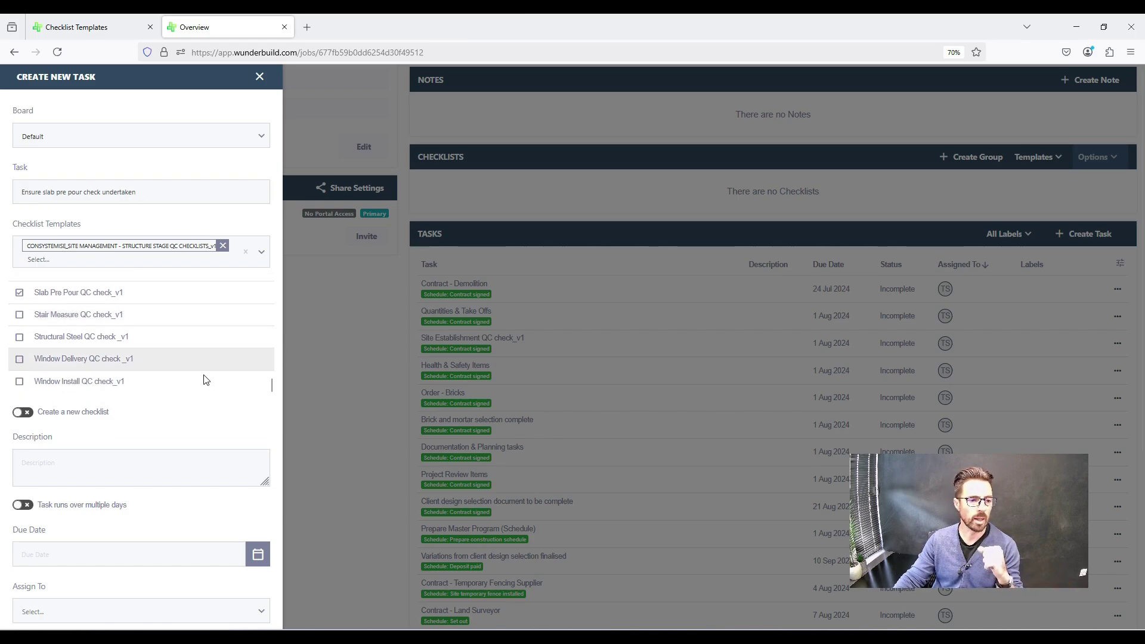
scroll(170, 462, "down", 3)
scroll(266, 460, "down", 2)
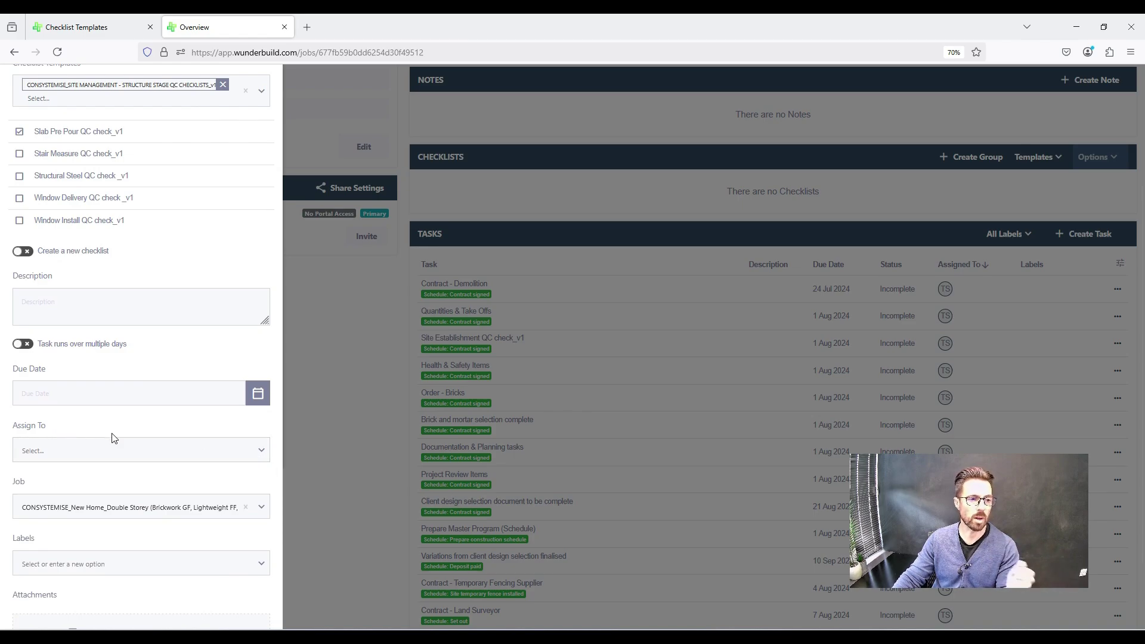
scroll(181, 465, "down", 3)
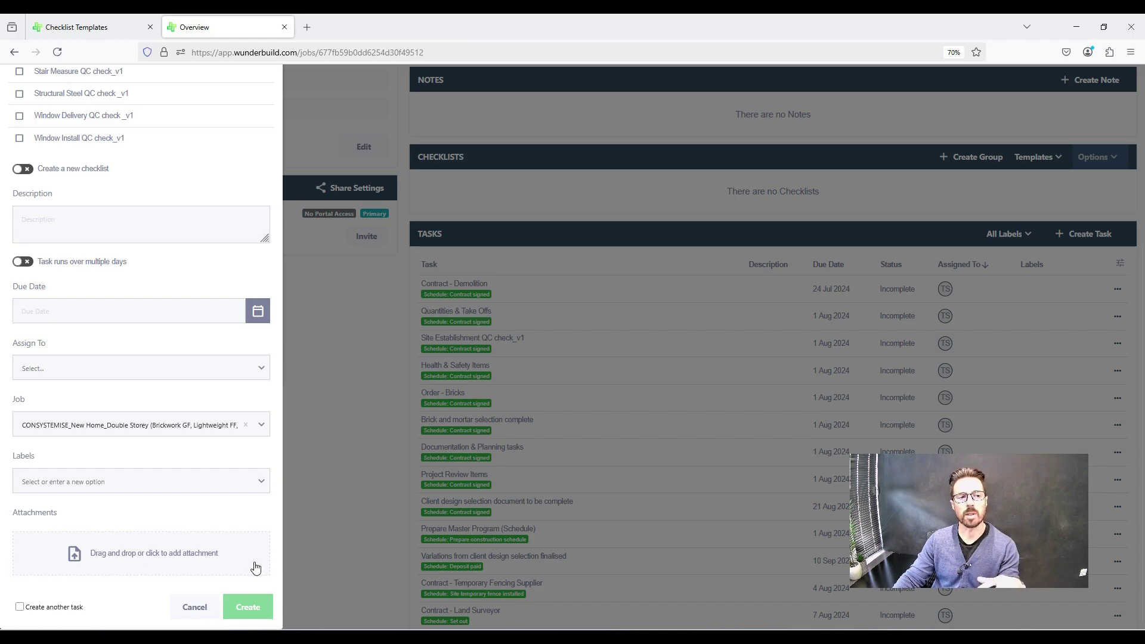
scroll(218, 522, "up", 5)
scroll(218, 522, "up", 3)
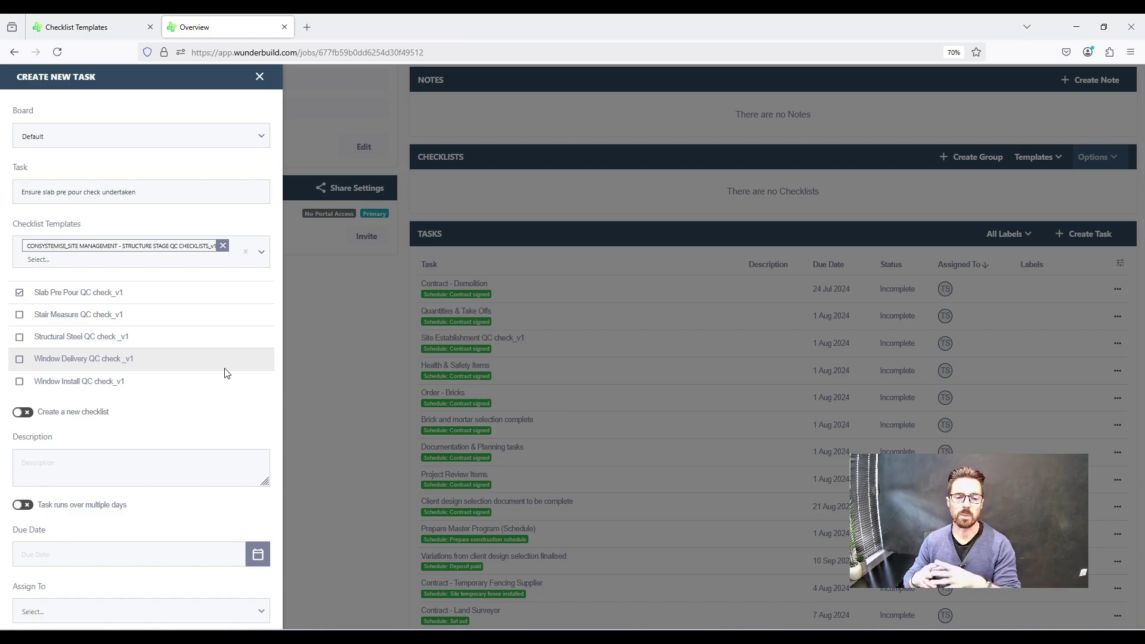
left_click(259, 77)
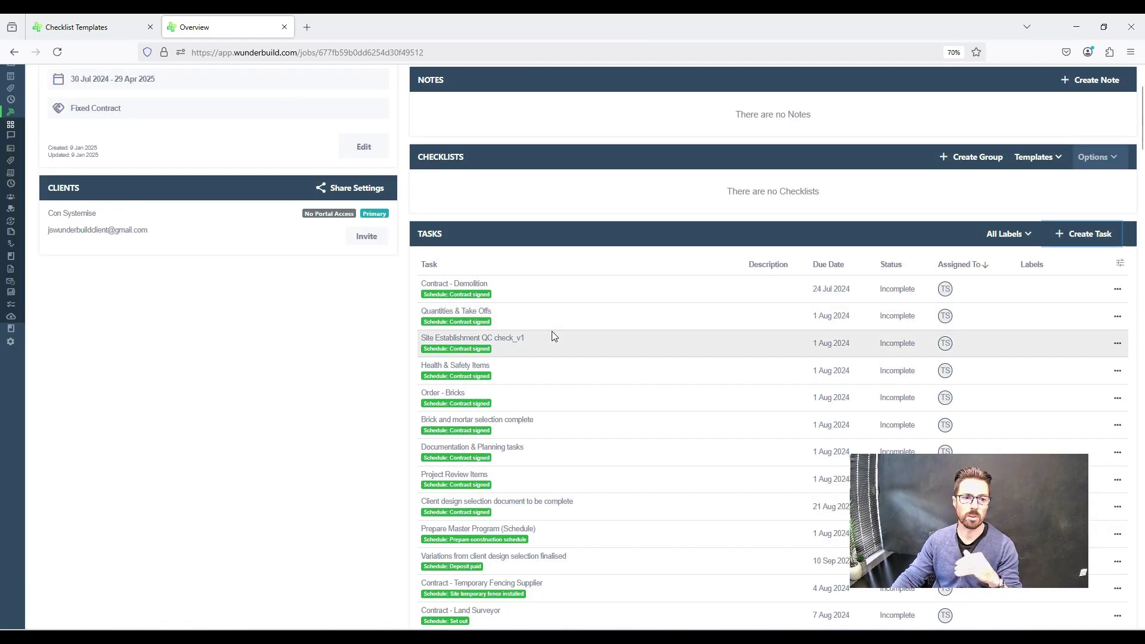
scroll(524, 346, "down", 2)
scroll(507, 363, "down", 5)
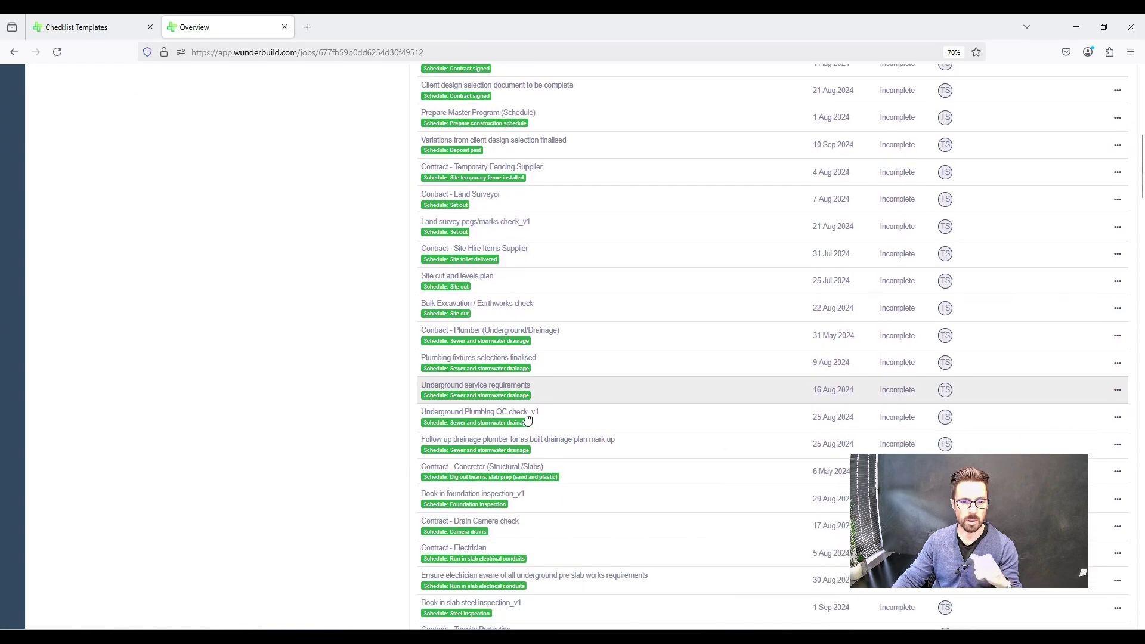
scroll(525, 418, "down", 3)
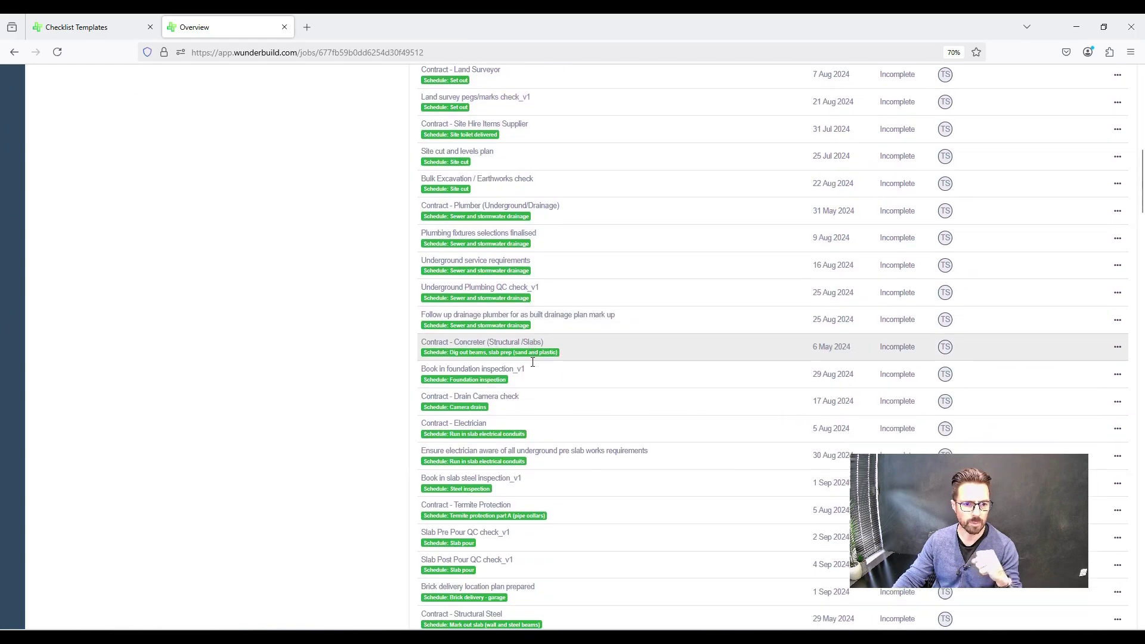
scroll(519, 405, "down", 1)
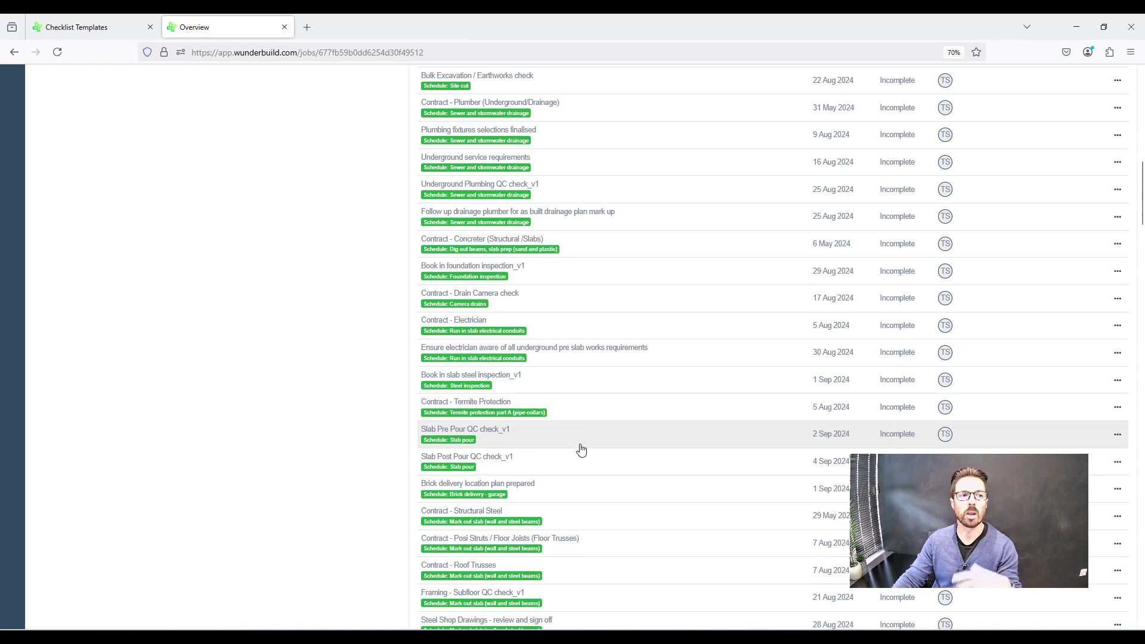
scroll(580, 454, "up", 5)
scroll(581, 458, "up", 6)
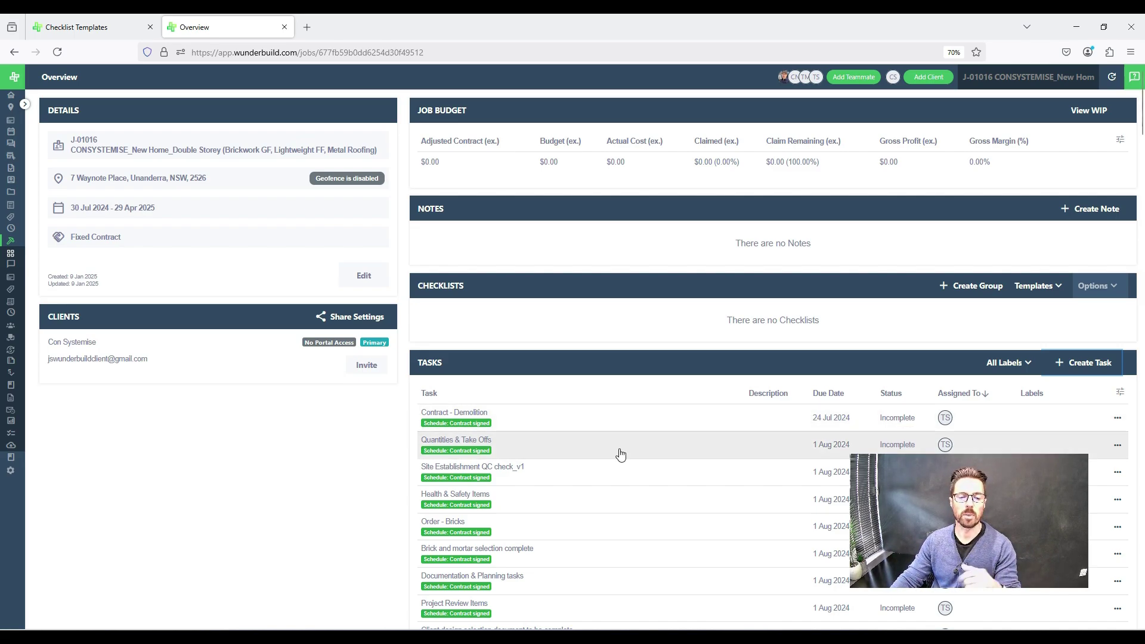
scroll(620, 455, "down", 2)
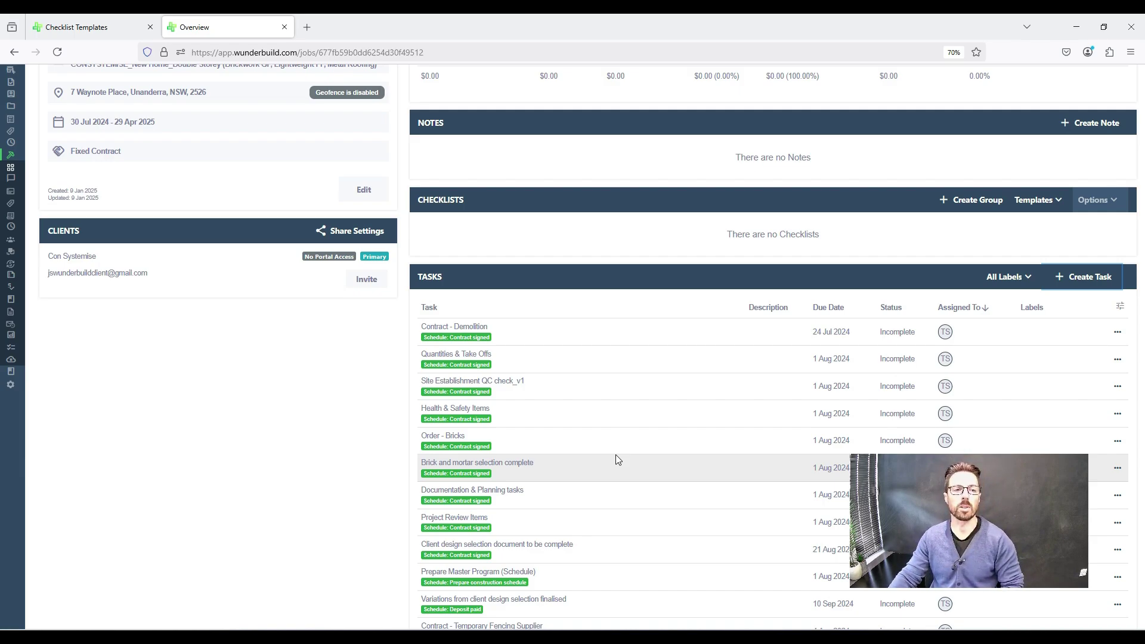
scroll(685, 429, "down", 2)
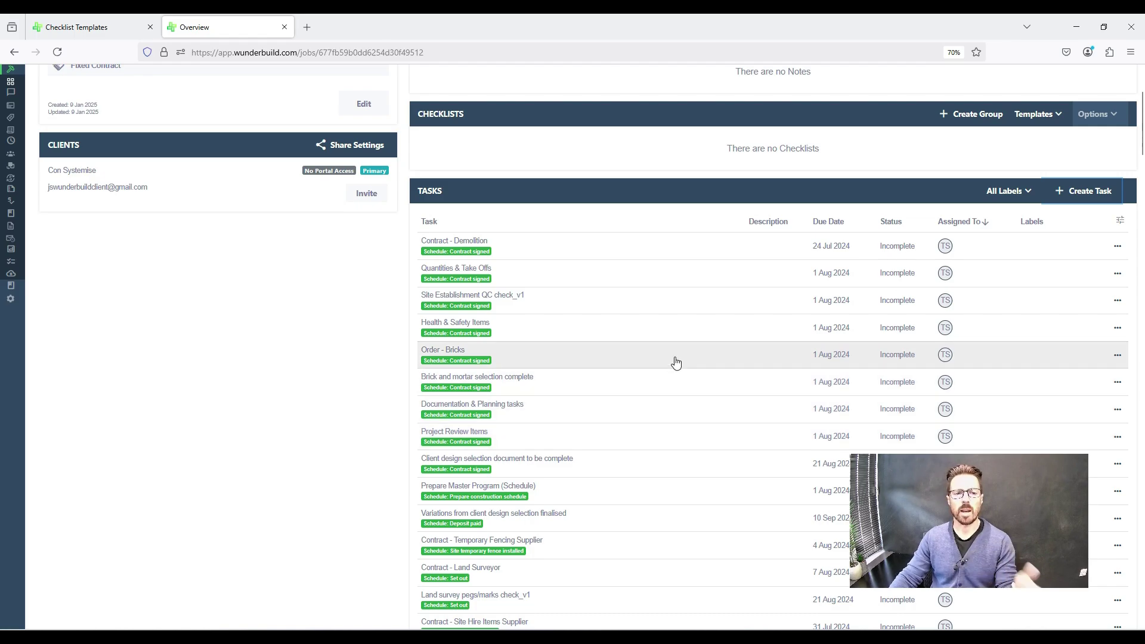
scroll(656, 373, "up", 3)
scroll(655, 374, "up", 1)
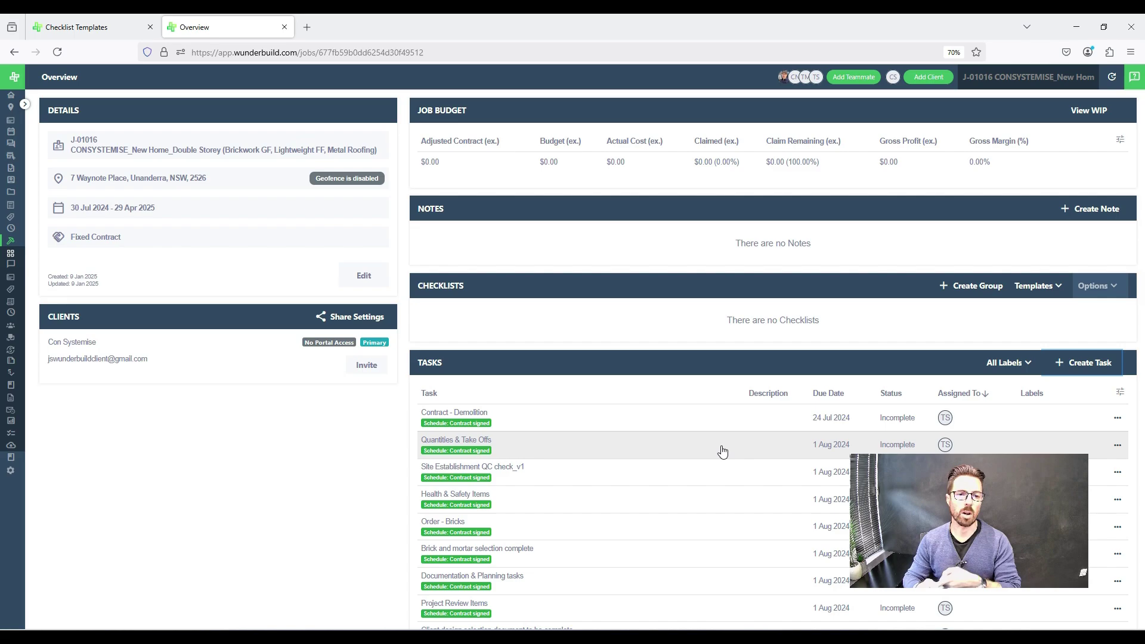
Open the Checklists Templates options, glance at the template library, then return to Overview.
left_click(1043, 290)
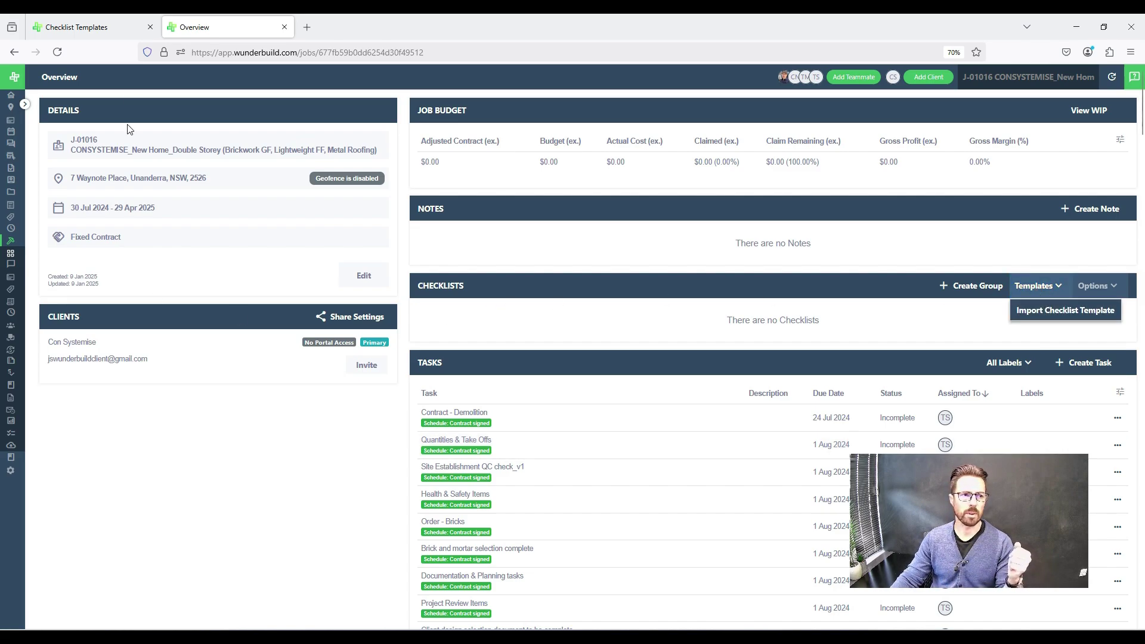
left_click(90, 27)
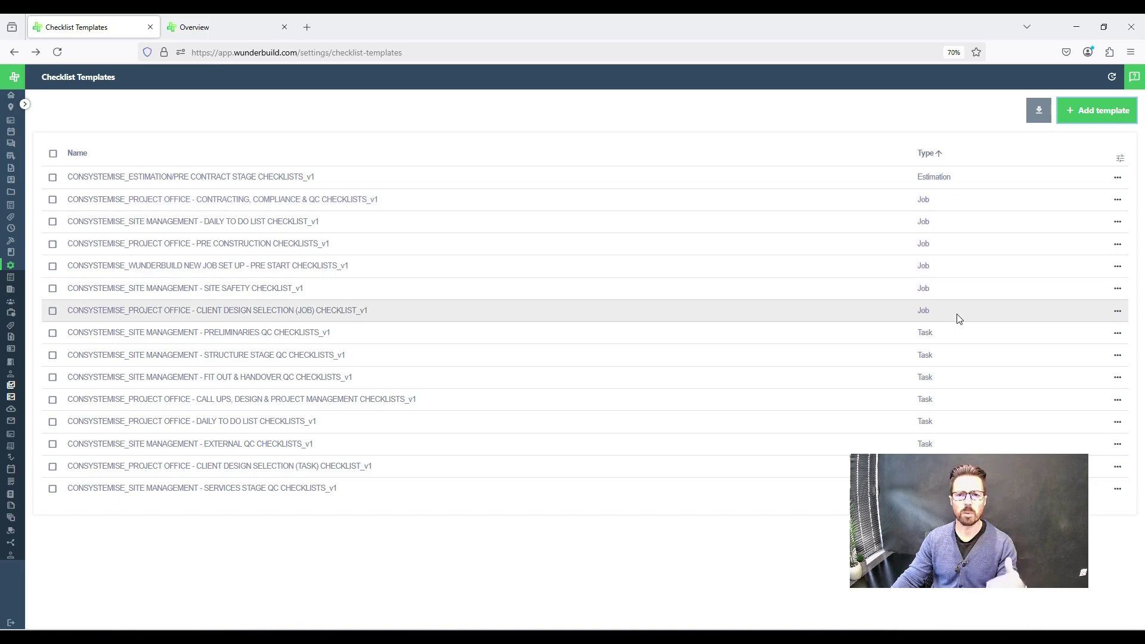
left_click(221, 27)
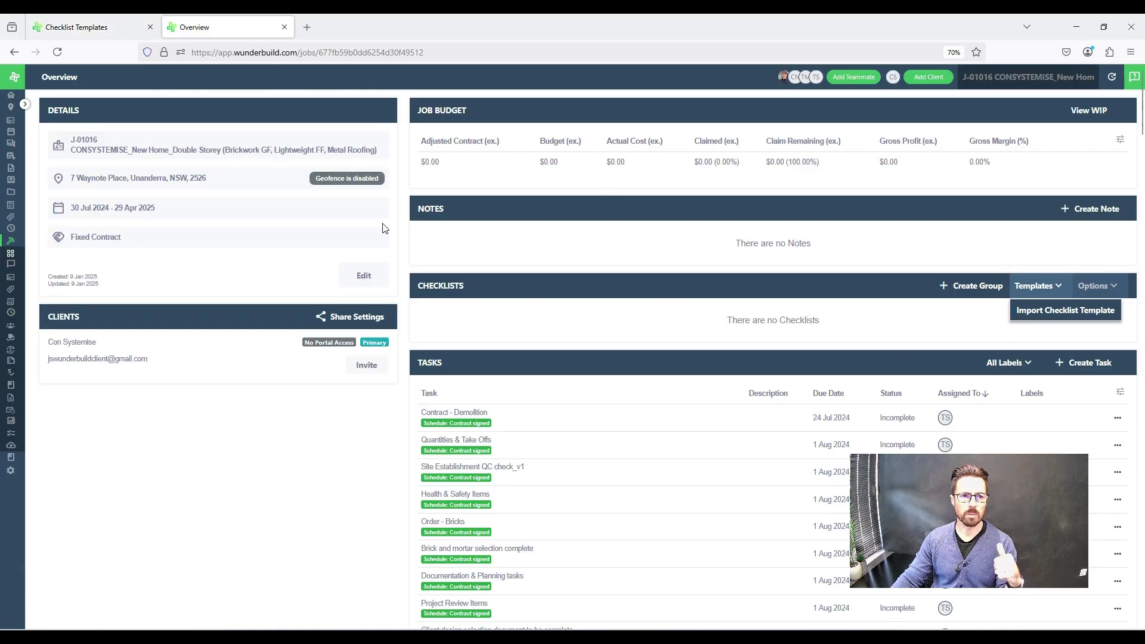
Choose the Site Management Daily To Do List template in the Import Checklist Template panel.
left_click(1066, 310)
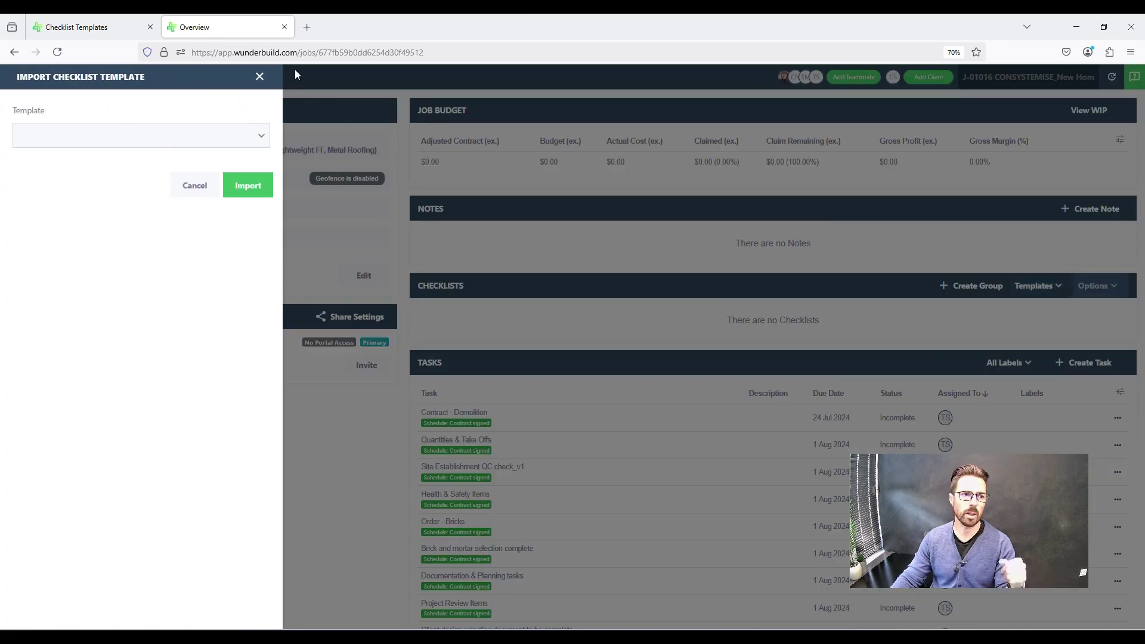
left_click(245, 137)
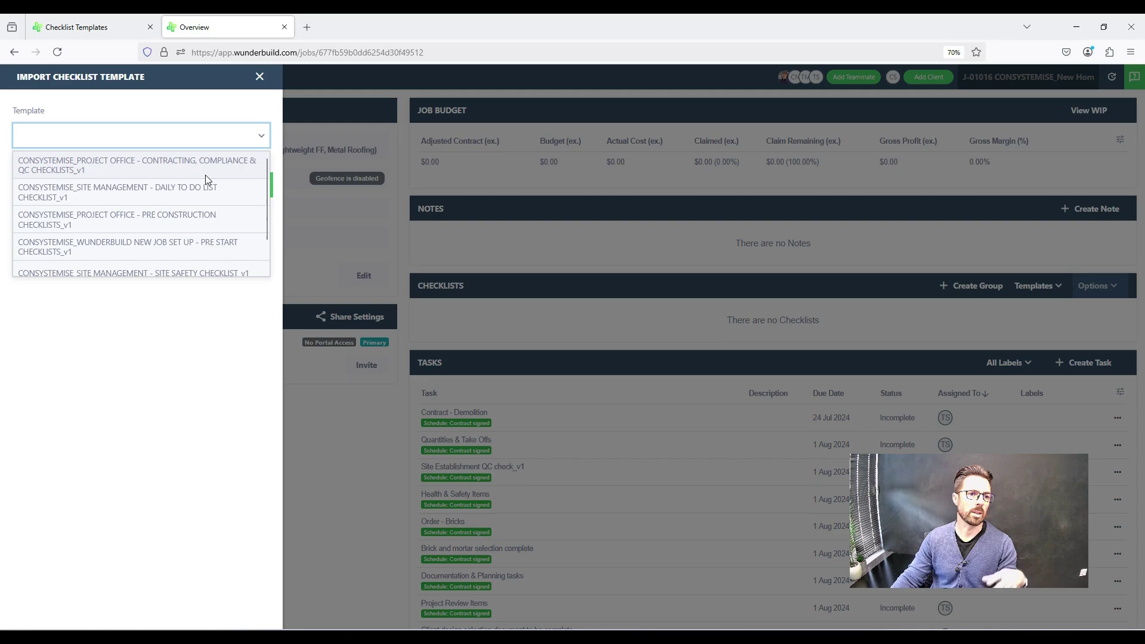
scroll(205, 177, "down", 1)
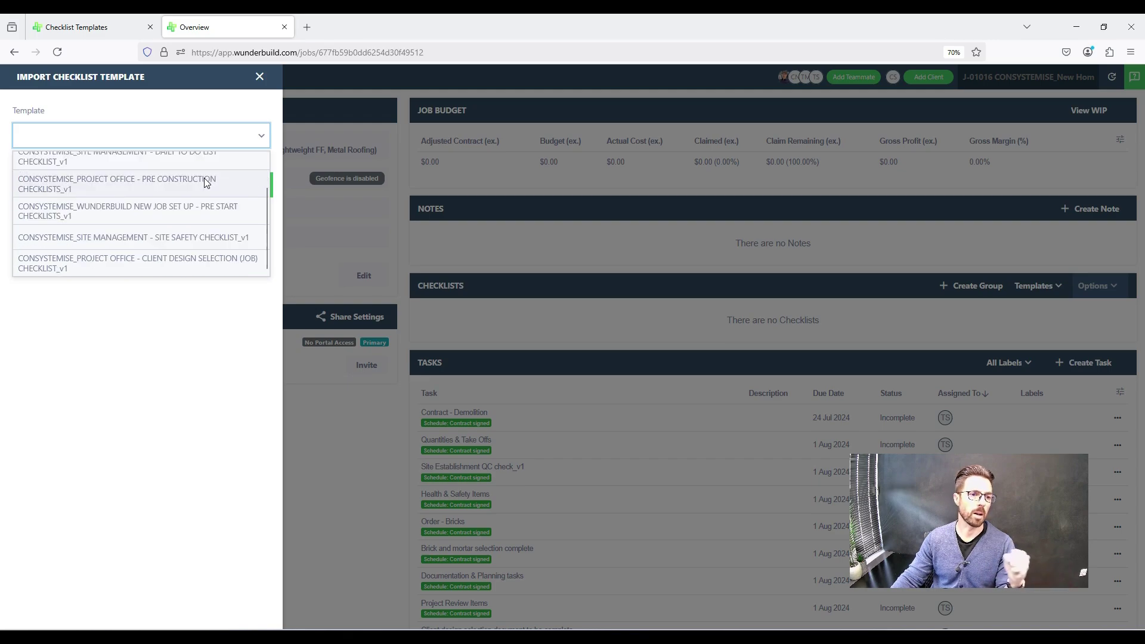
scroll(206, 182, "up", 1)
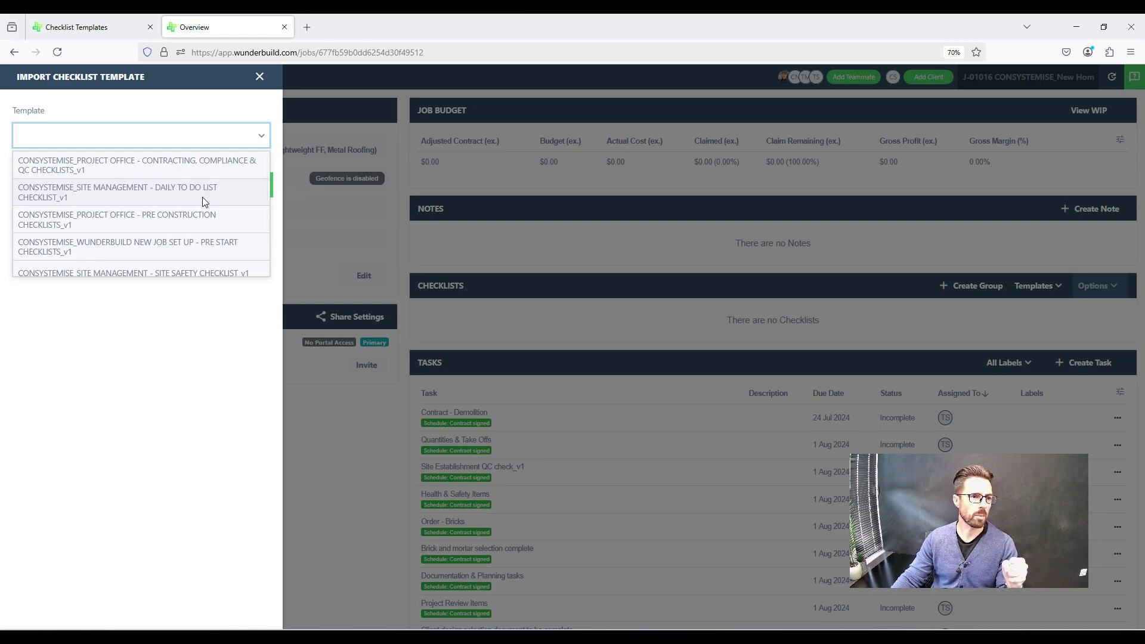
scroll(211, 188, "down", 1)
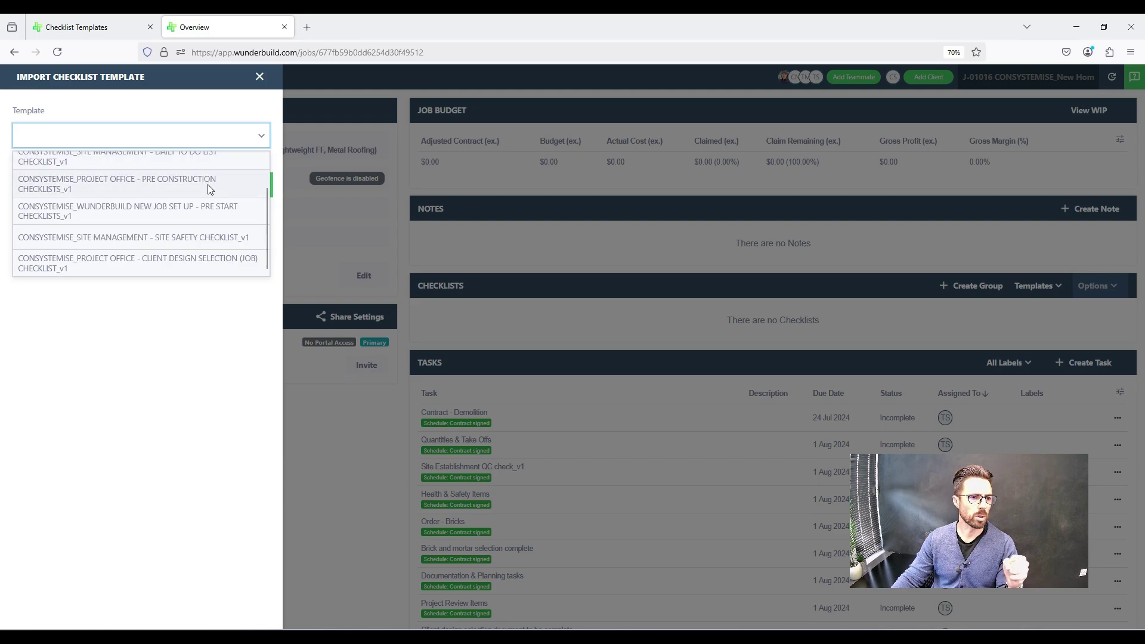
scroll(120, 237, "up", 1)
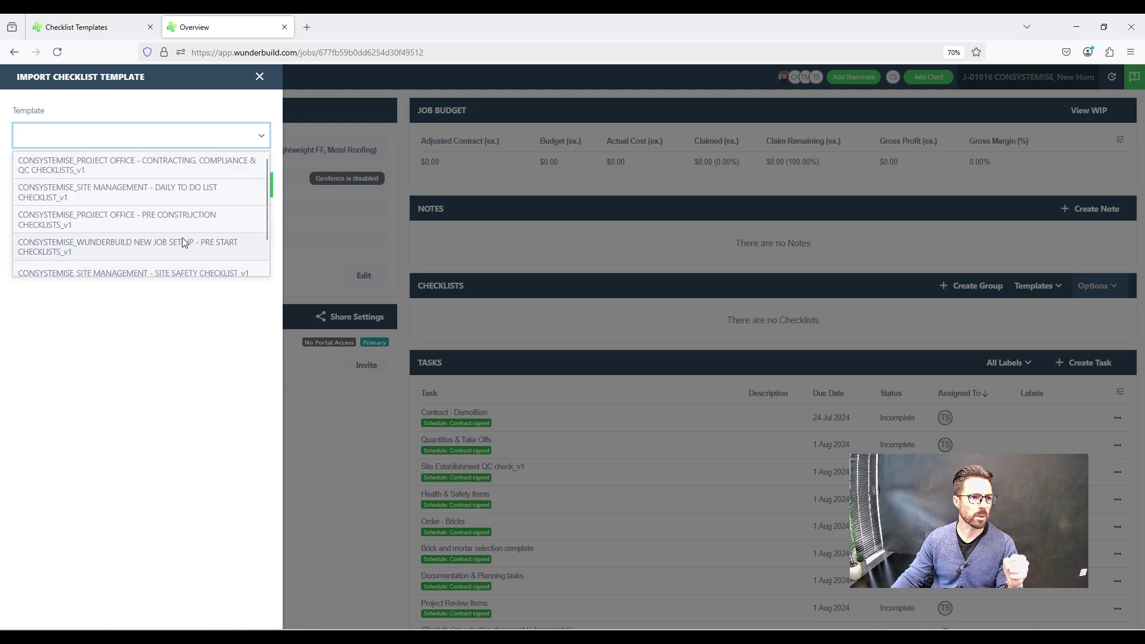
left_click(128, 195)
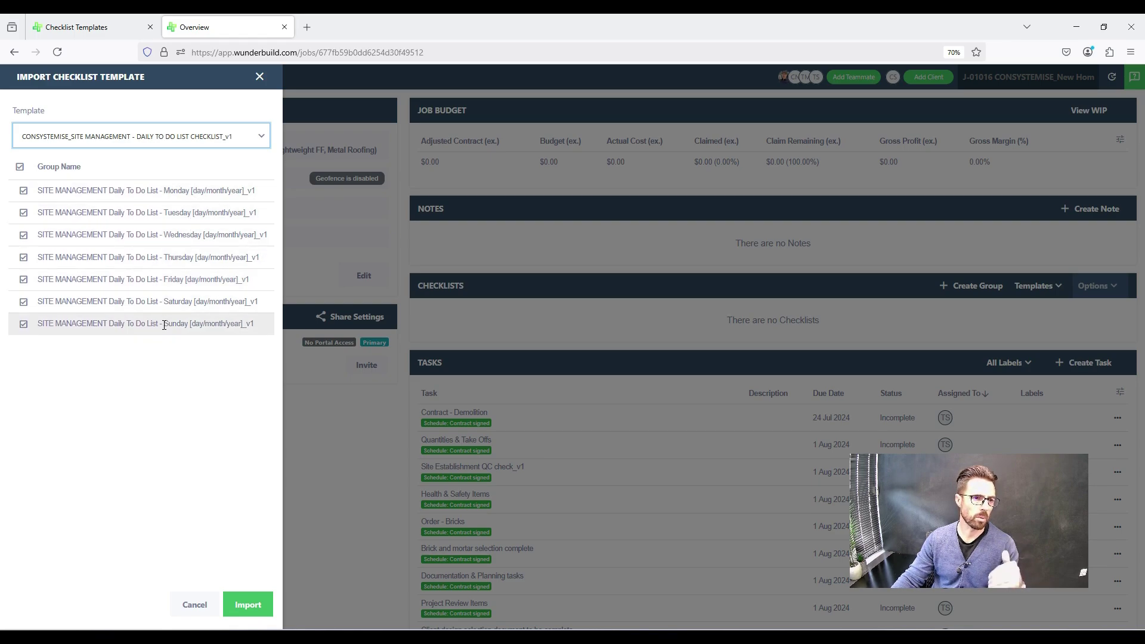
Untick Saturday and Sunday and import the Monday–Friday checklists.
left_click(23, 301)
left_click(23, 324)
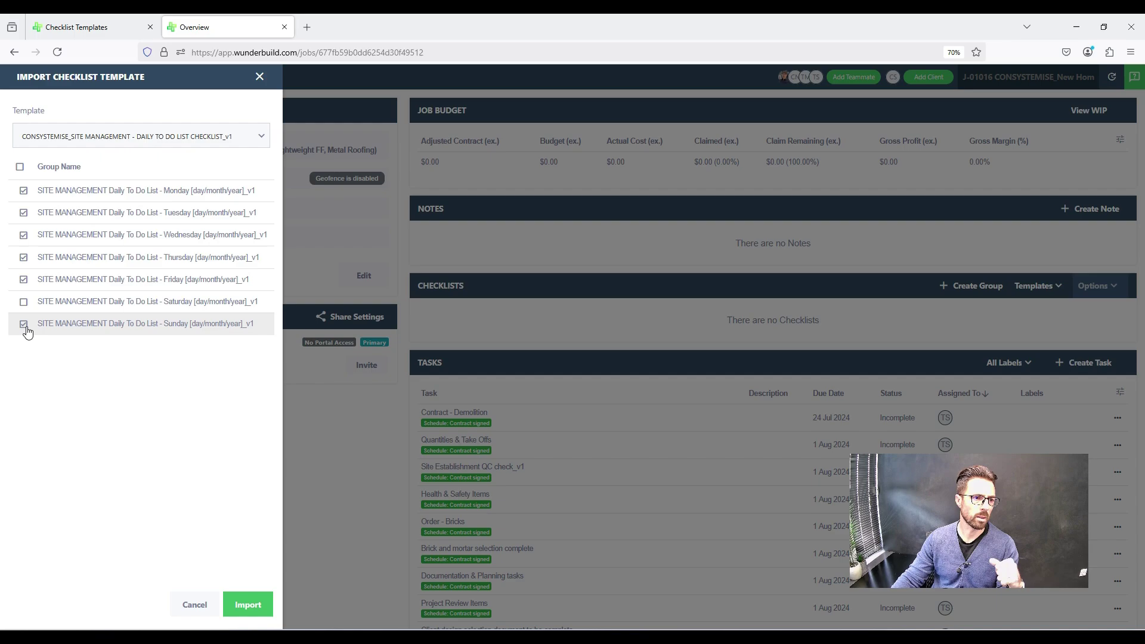
left_click(249, 612)
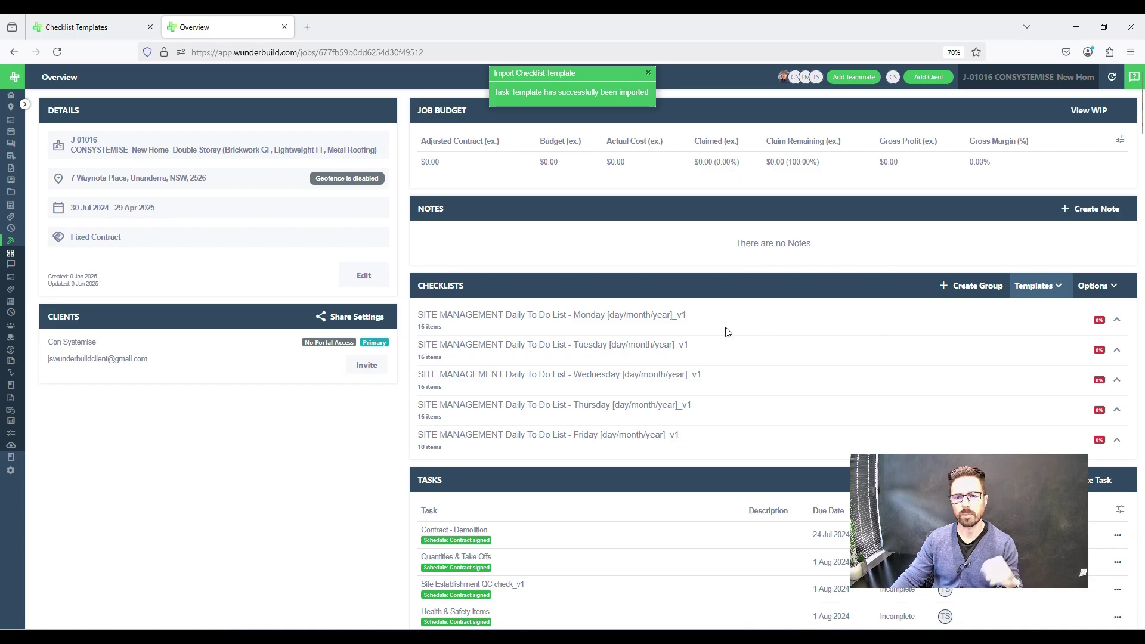
left_click(572, 323)
scroll(573, 324, "down", 2)
scroll(568, 323, "up", 1)
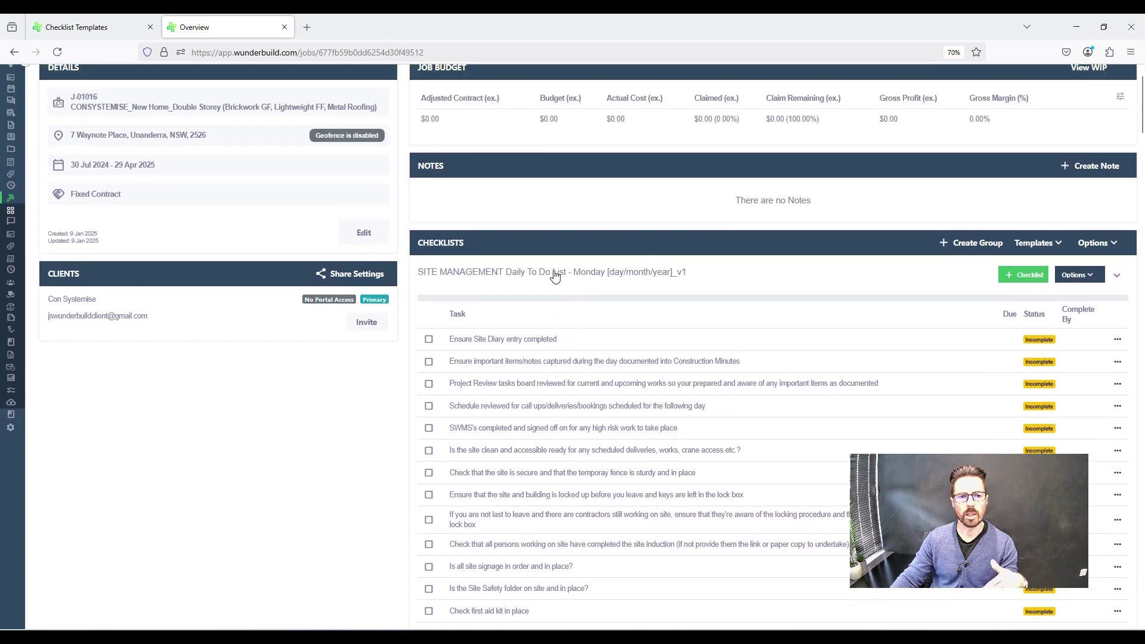
left_click(555, 272)
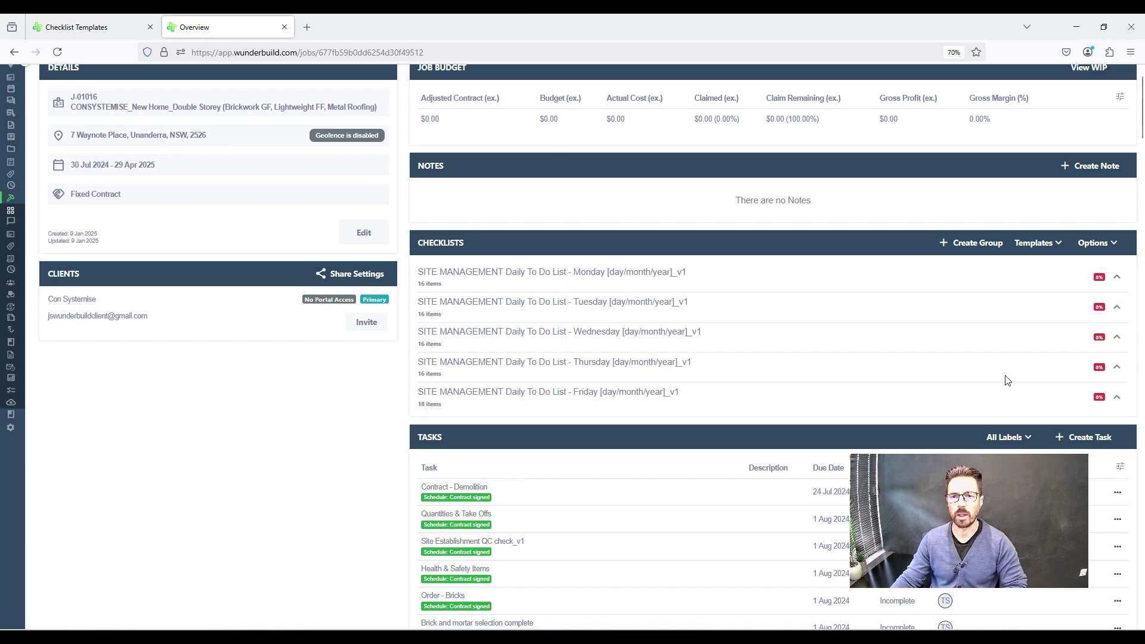
Choose the Contracting, Compliance & QC checklists template in the Import Checklist Template panel.
left_click(1048, 251)
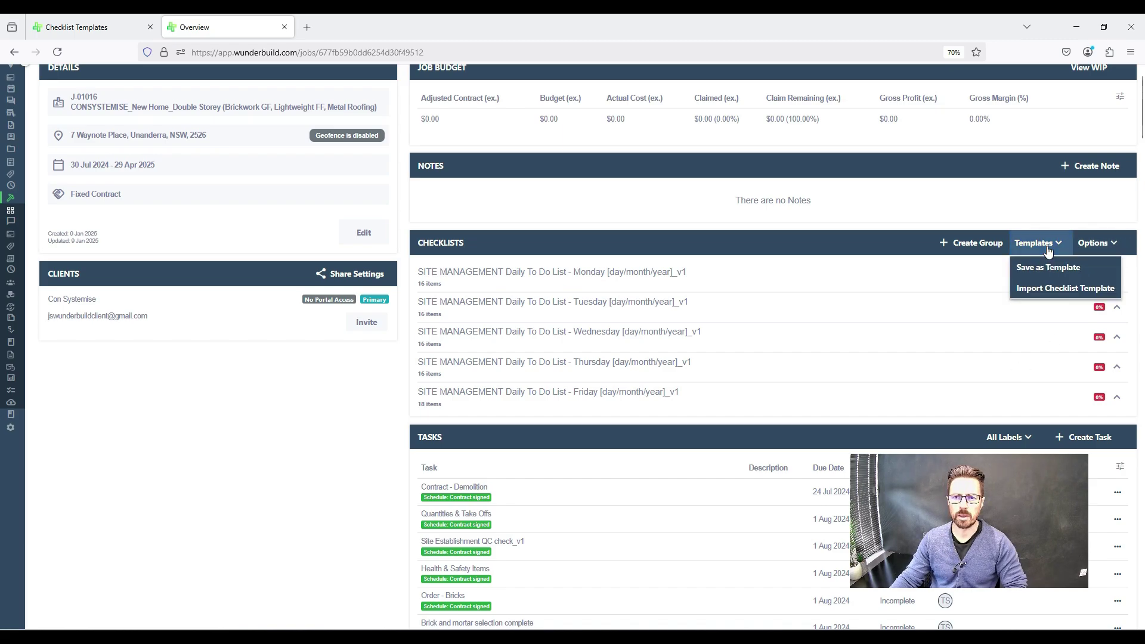
left_click(1055, 290)
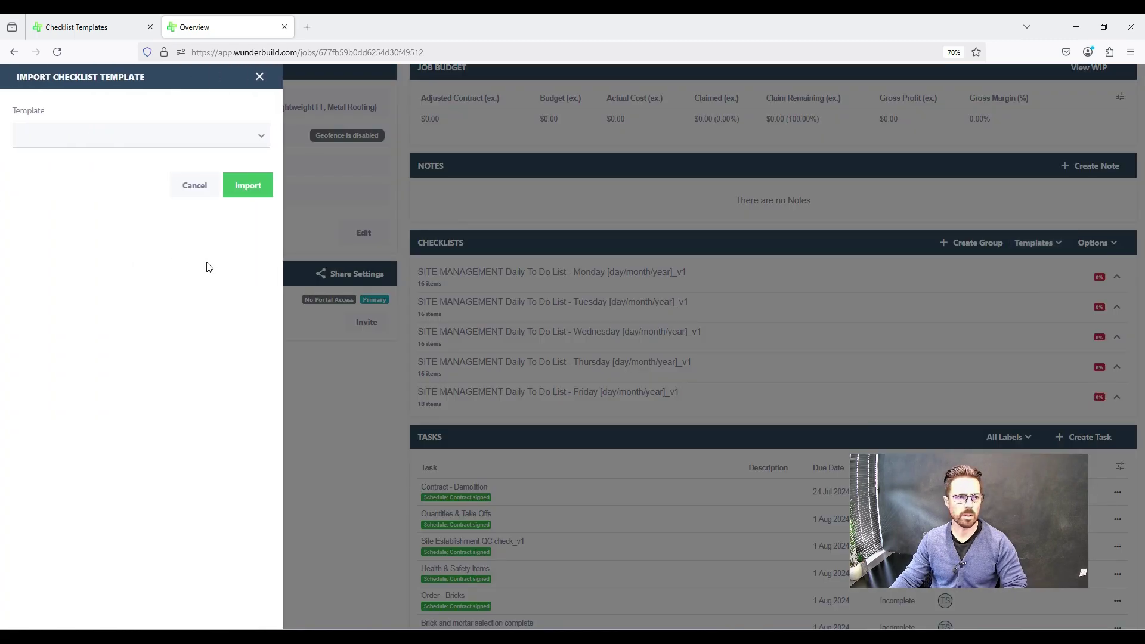
left_click(256, 135)
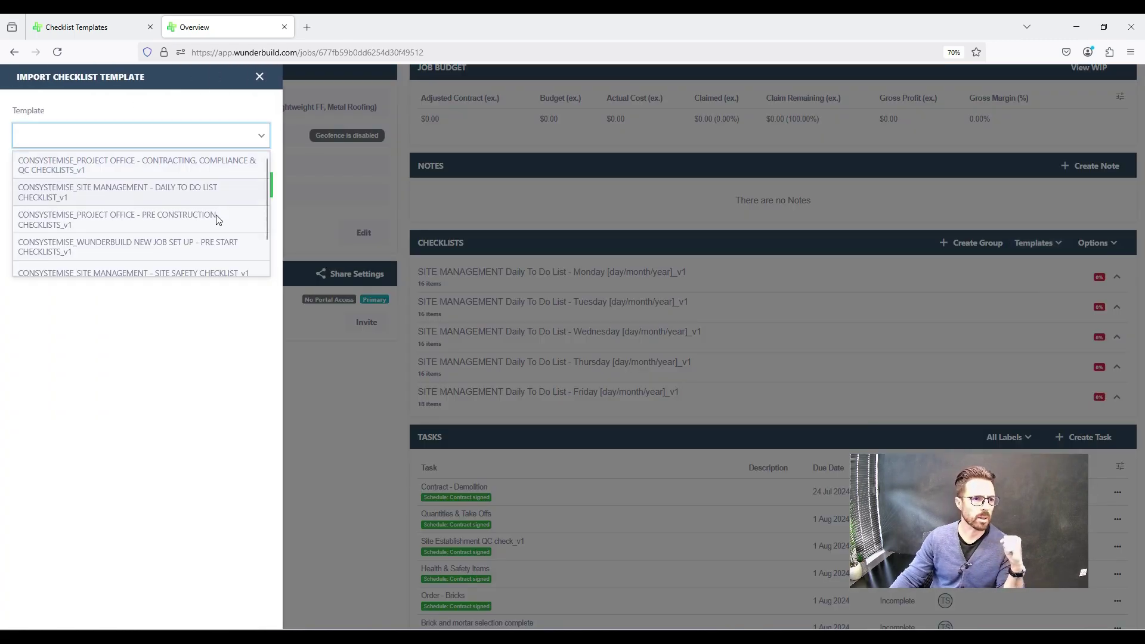
left_click(194, 162)
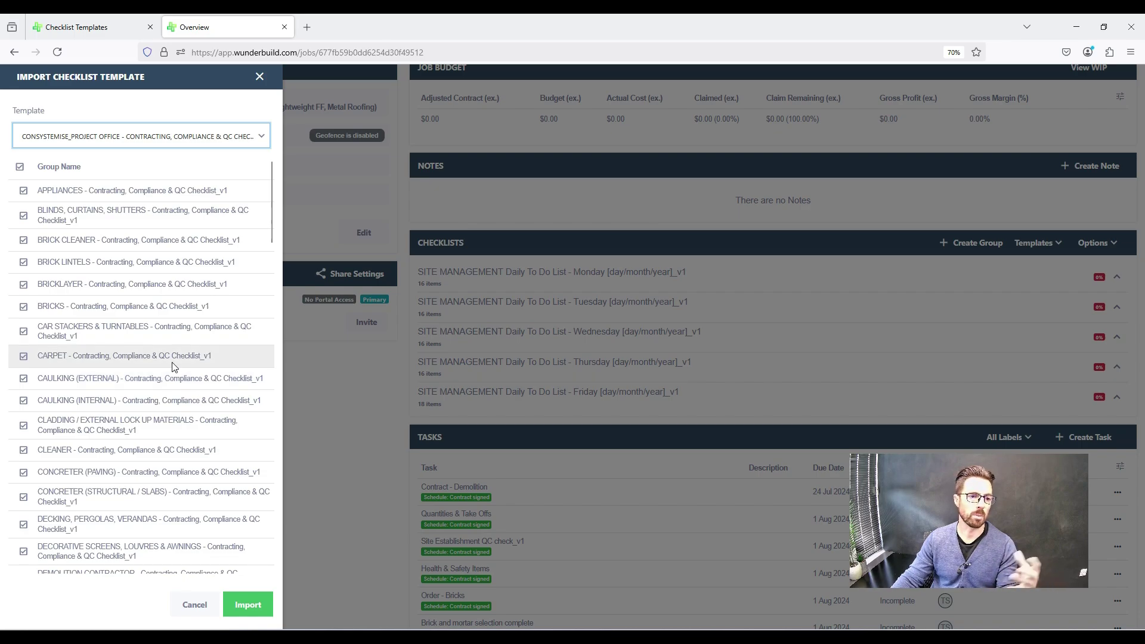
Import only the BRICKLAYER and BRICKS groups into the job's checklists.
scroll(167, 319, "down", 5)
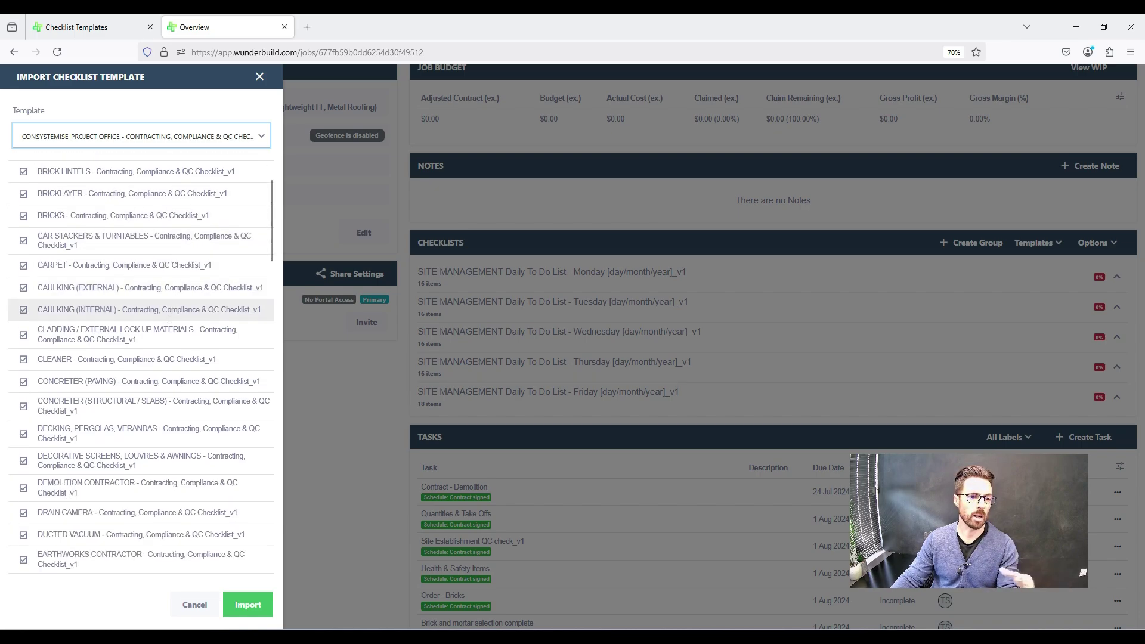
scroll(168, 323, "down", 3)
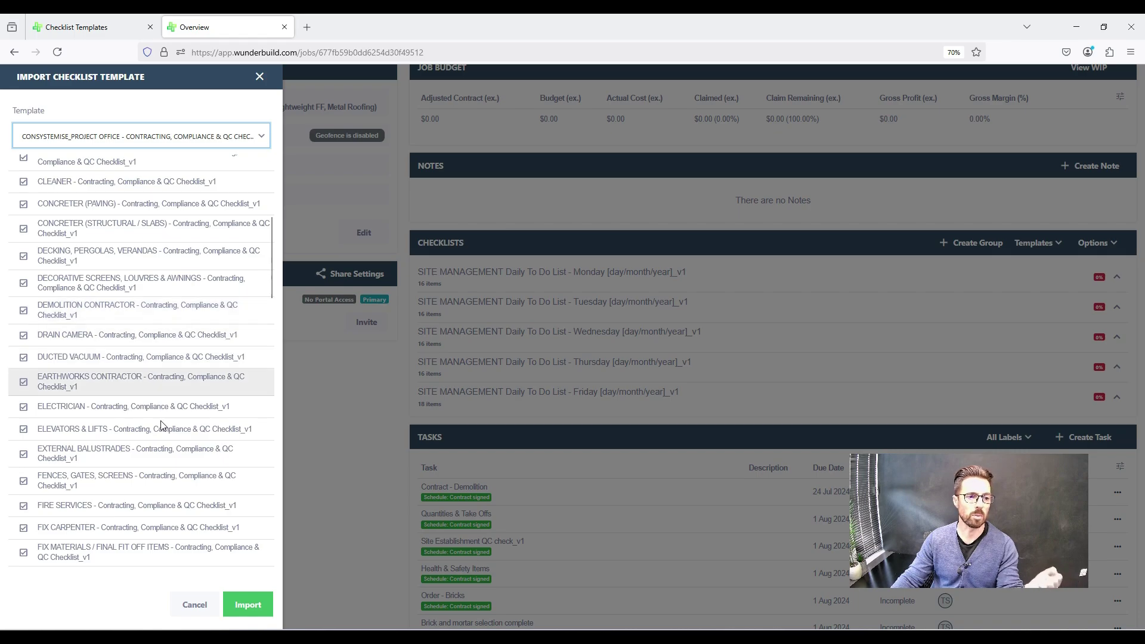
scroll(24, 227, "up", 8)
left_click(19, 167)
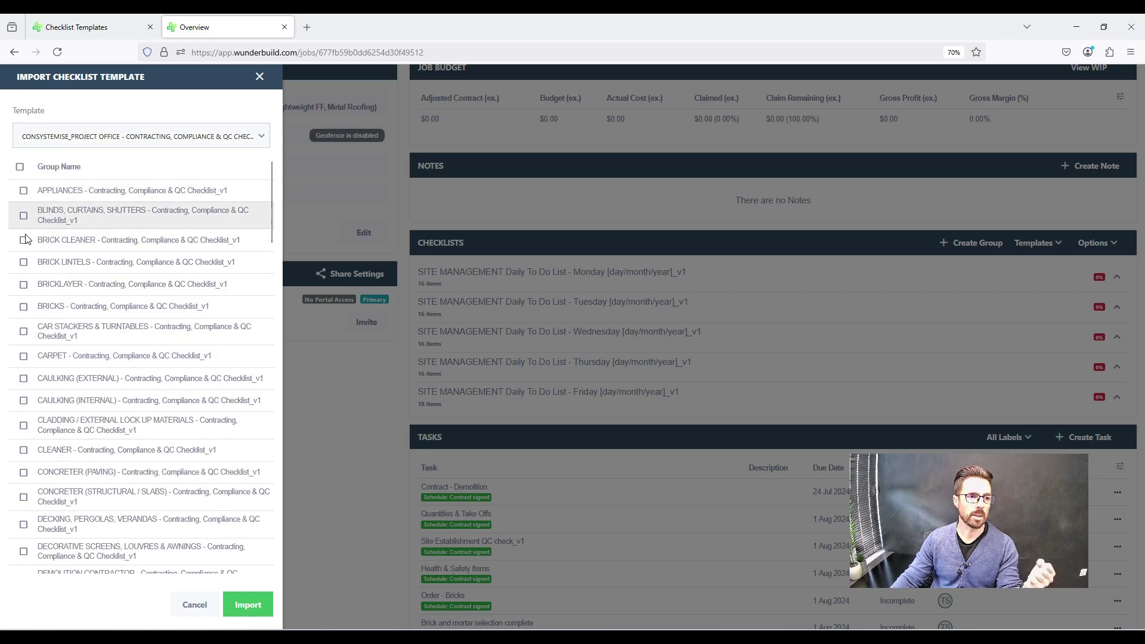
left_click(23, 285)
left_click(23, 306)
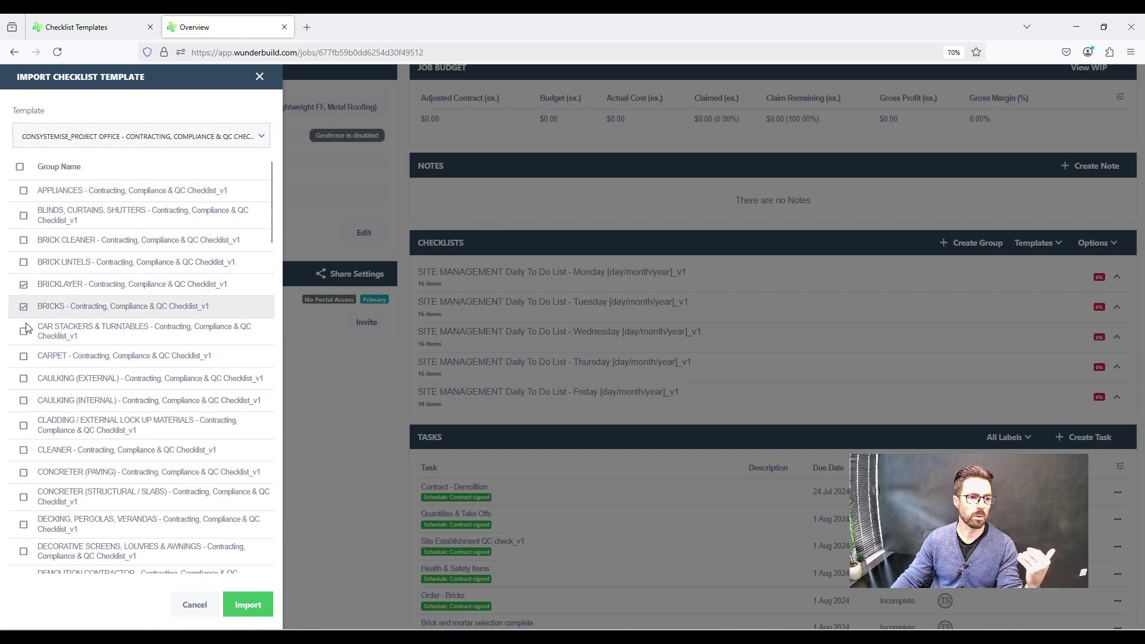
left_click(246, 608)
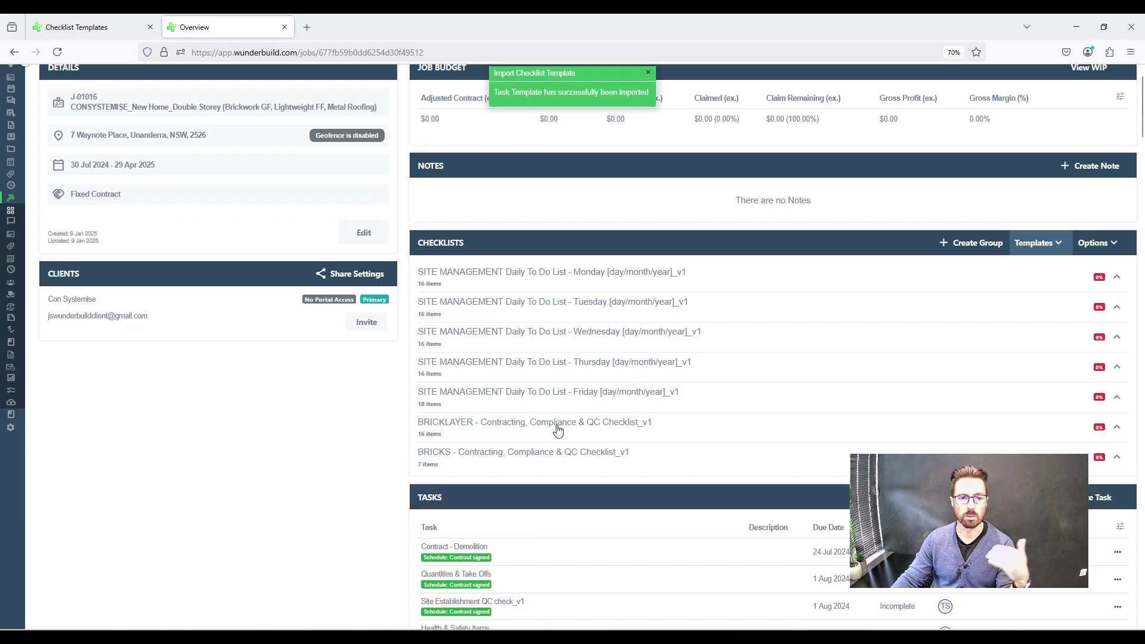
left_click(656, 427)
scroll(656, 427, "down", 5)
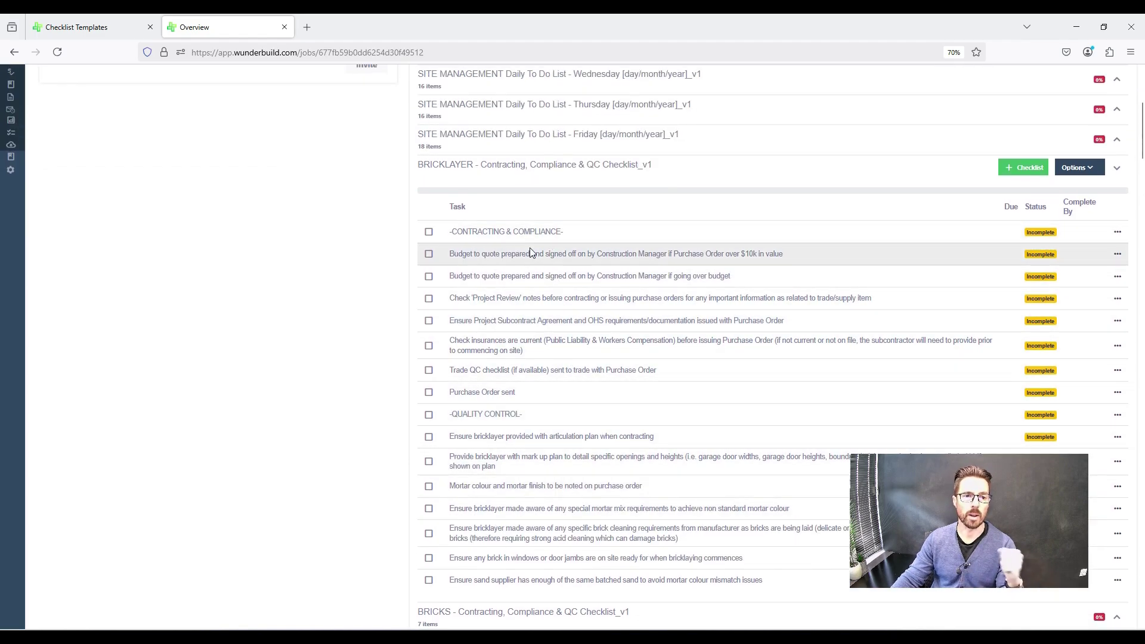
left_click(538, 167)
scroll(614, 286, "up", 2)
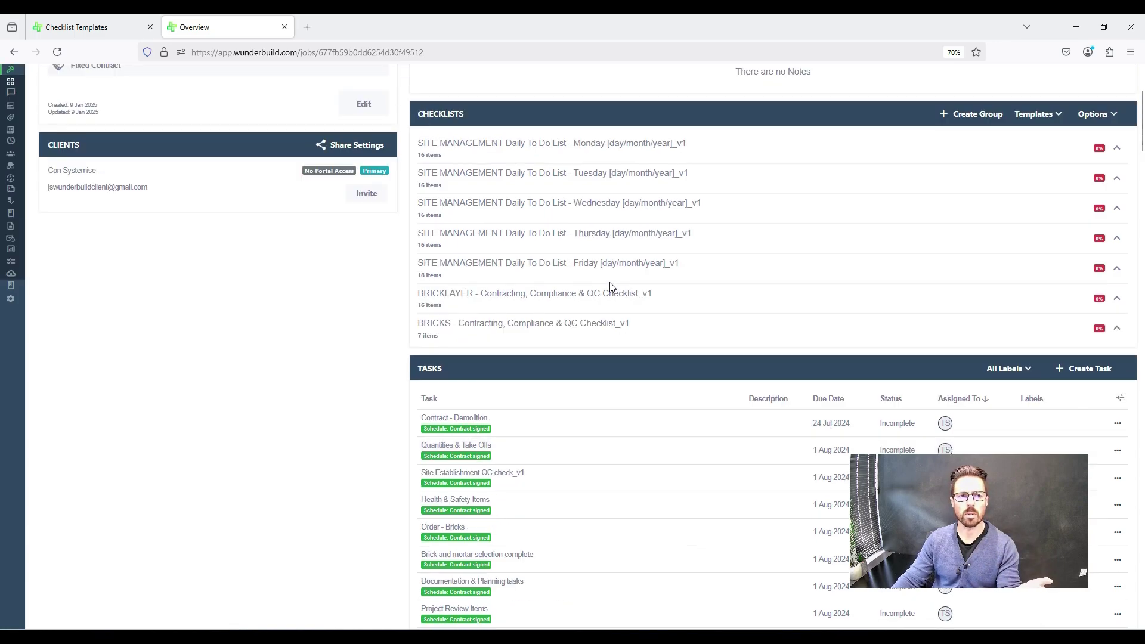
scroll(383, 224, "up", 3)
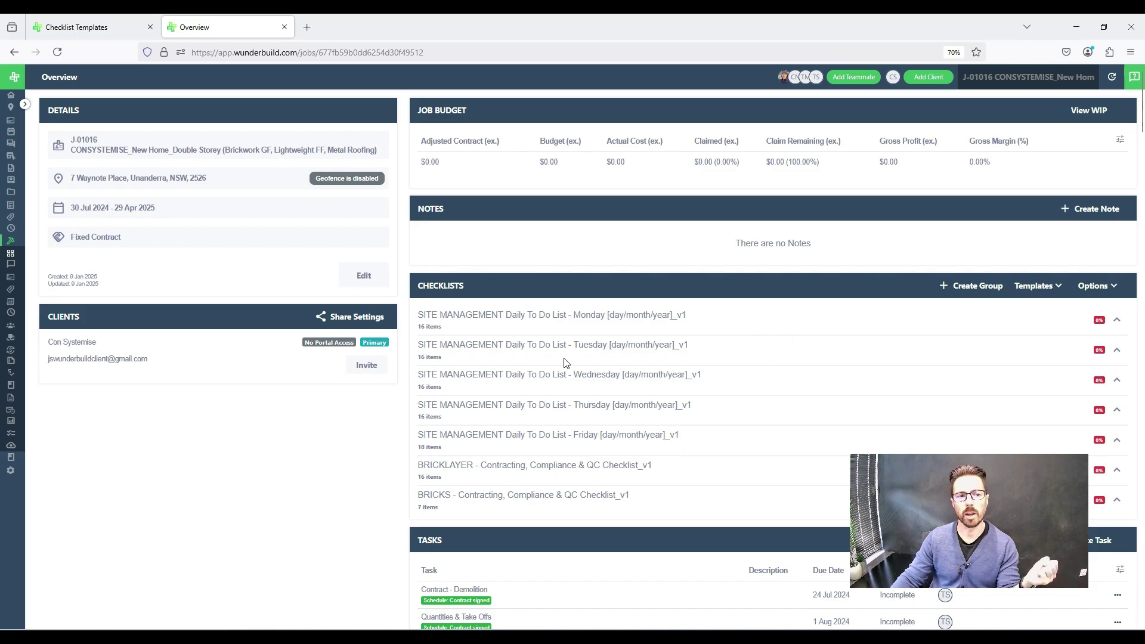
mouse_move(21, 224)
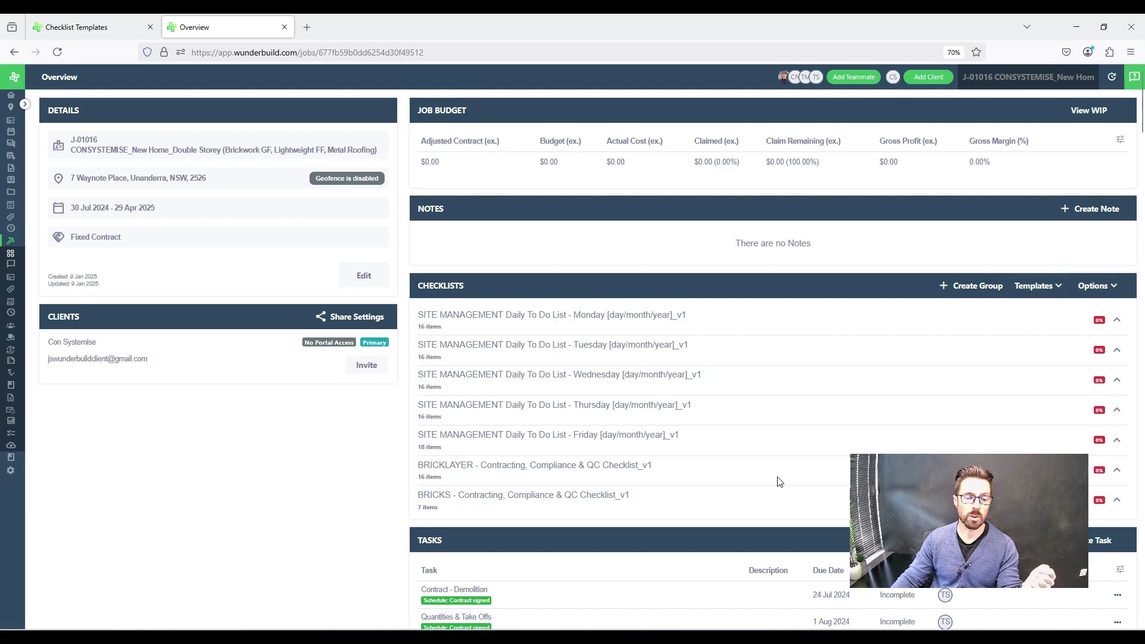
mouse_move(43, 164)
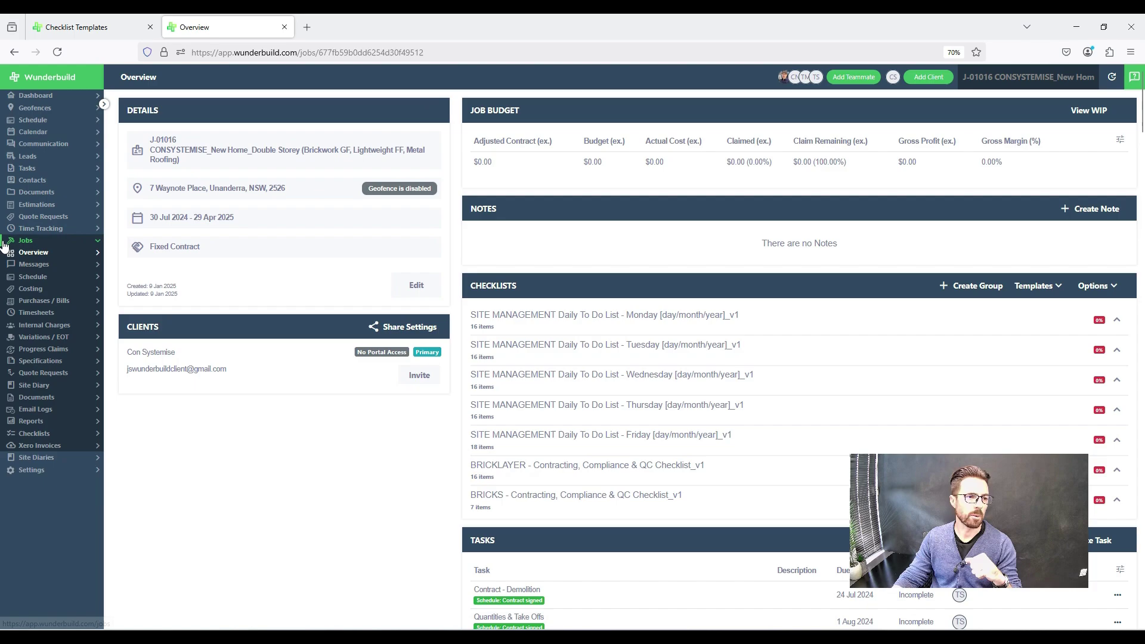
Open the ESTIMATION/PRE CONTRACT STAGE CHECKLISTS_v1 template from the Checklist Templates page.
left_click(89, 27)
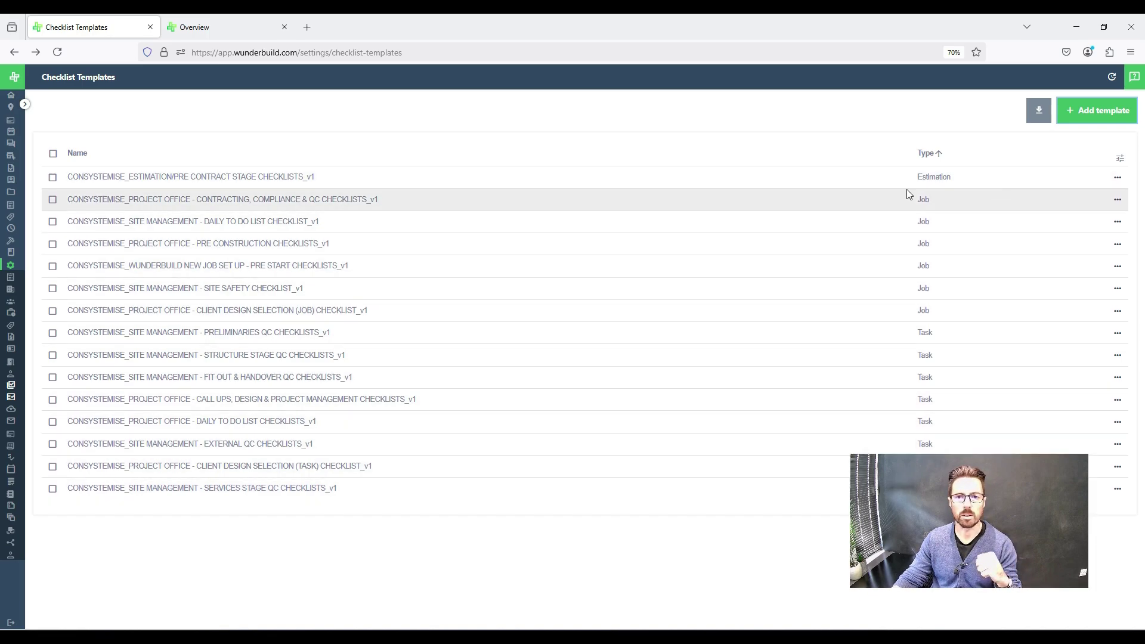
left_click(239, 185)
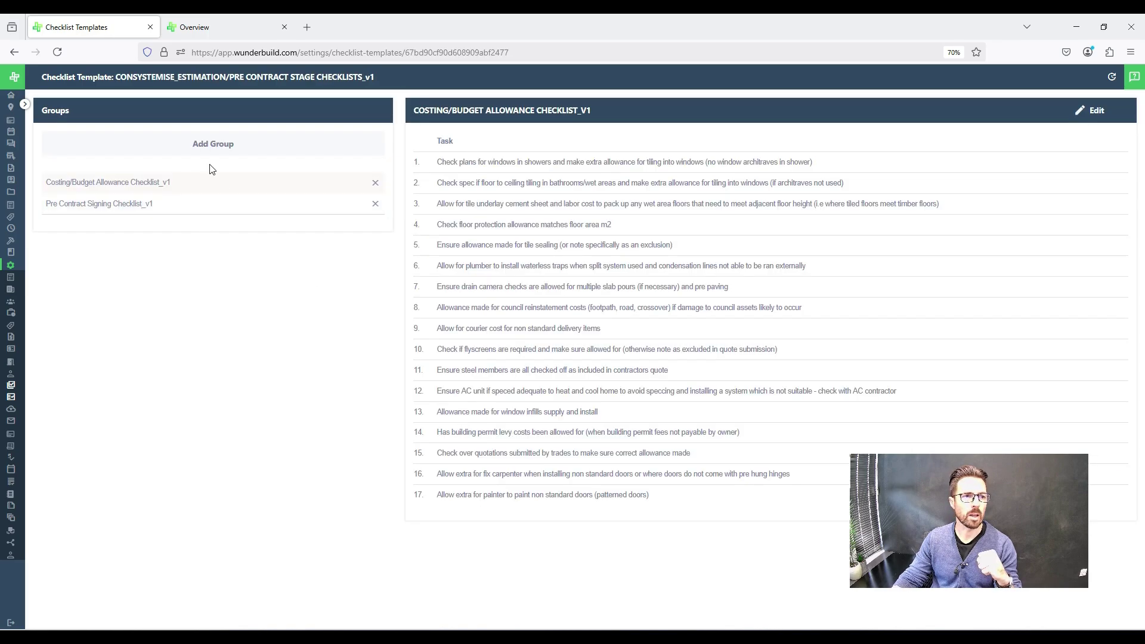
Go back to the Checklist Templates library listing all 15 templates.
left_click(15, 52)
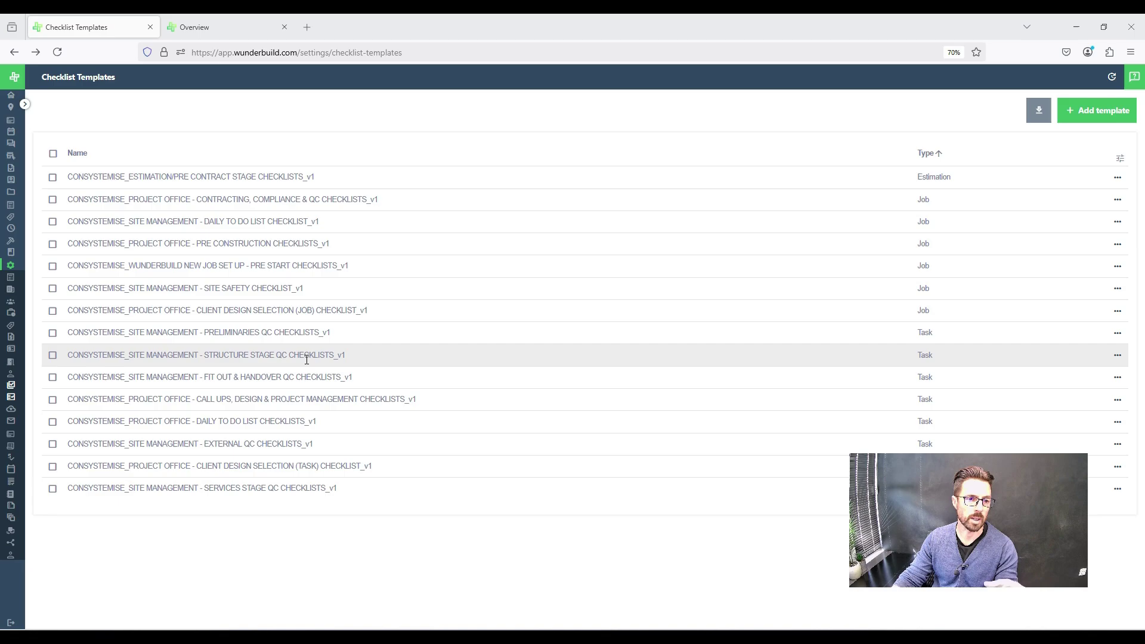
left_click(187, 355)
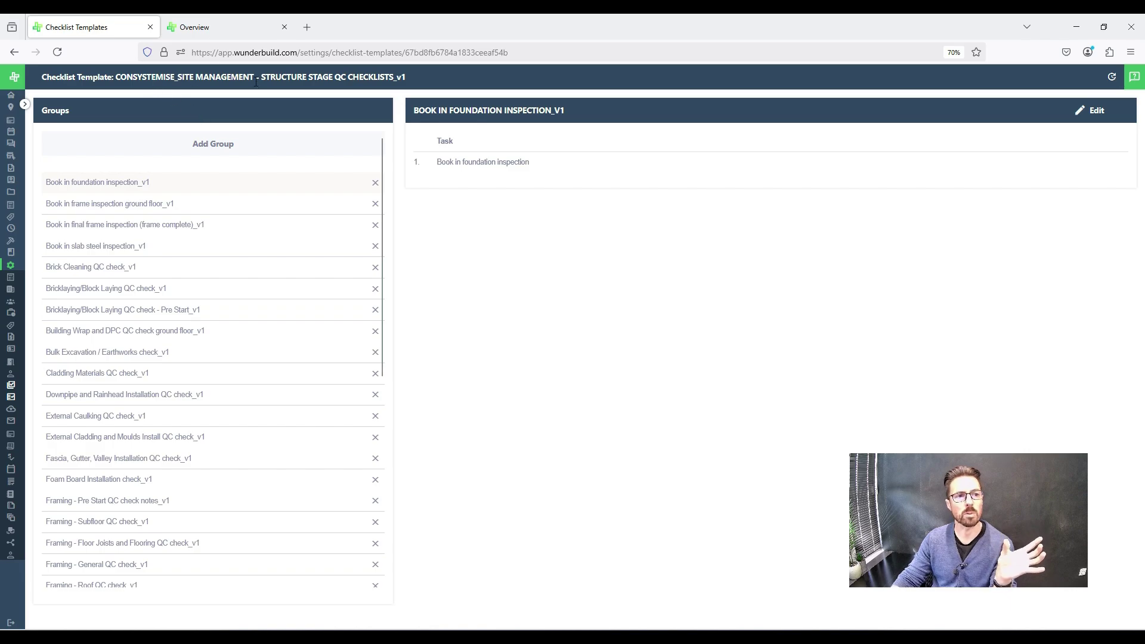
left_click(114, 291)
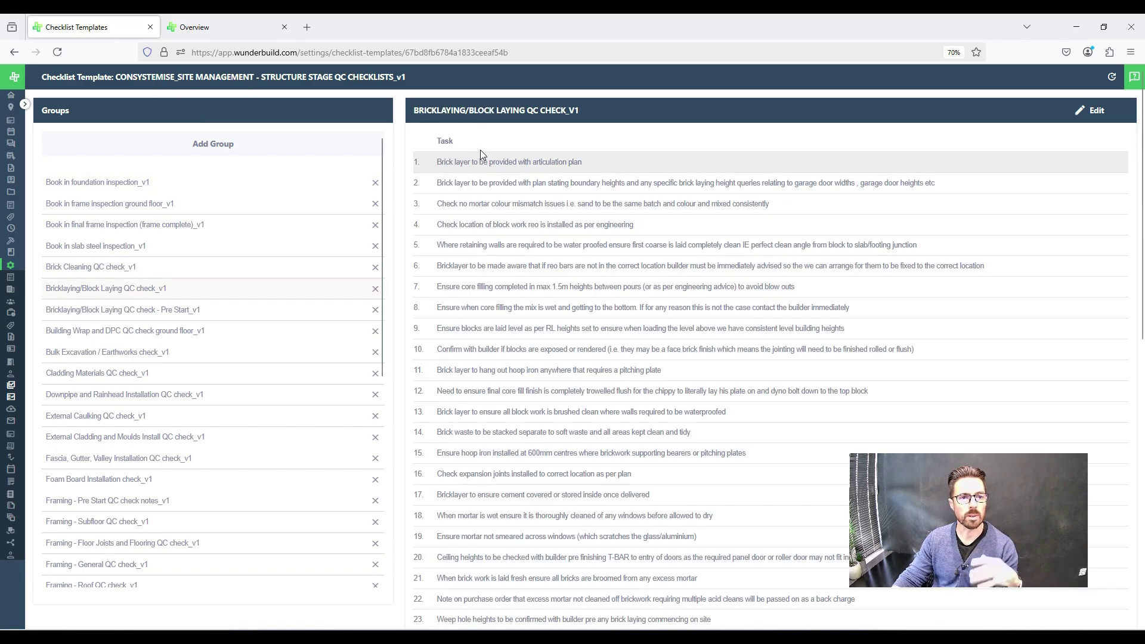
left_click(108, 267)
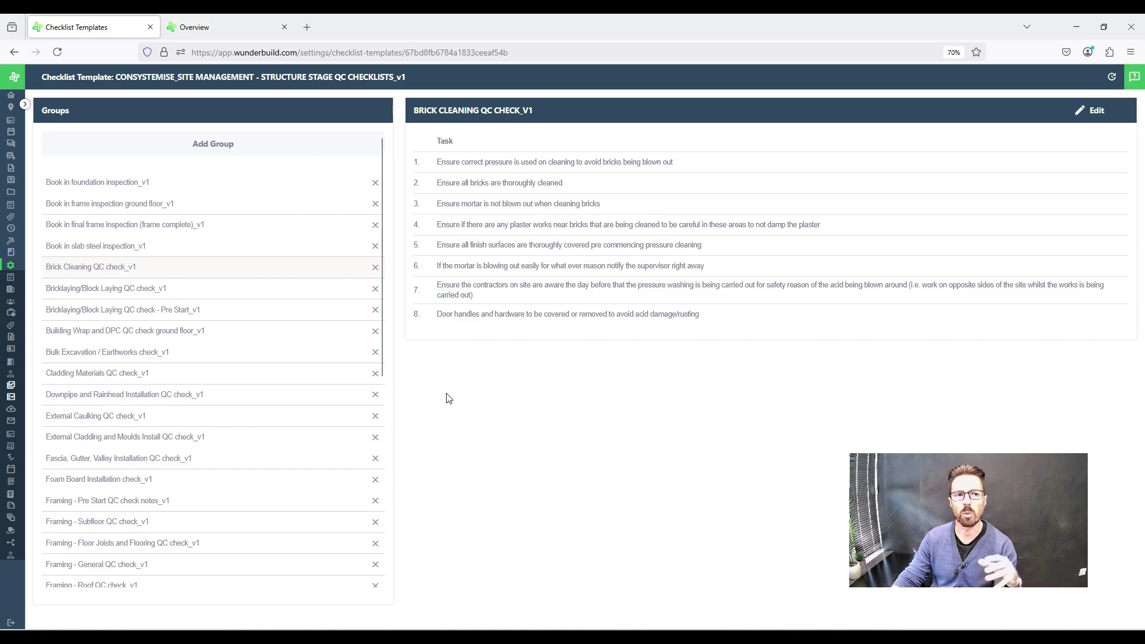
left_click(12, 52)
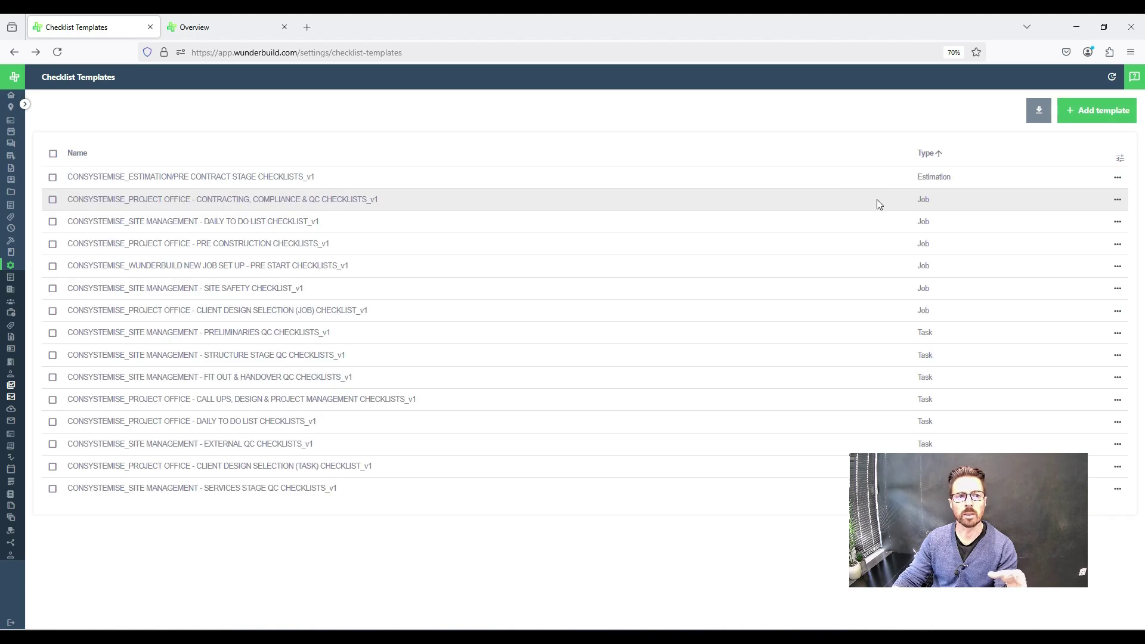
left_click(1101, 110)
left_click(128, 132)
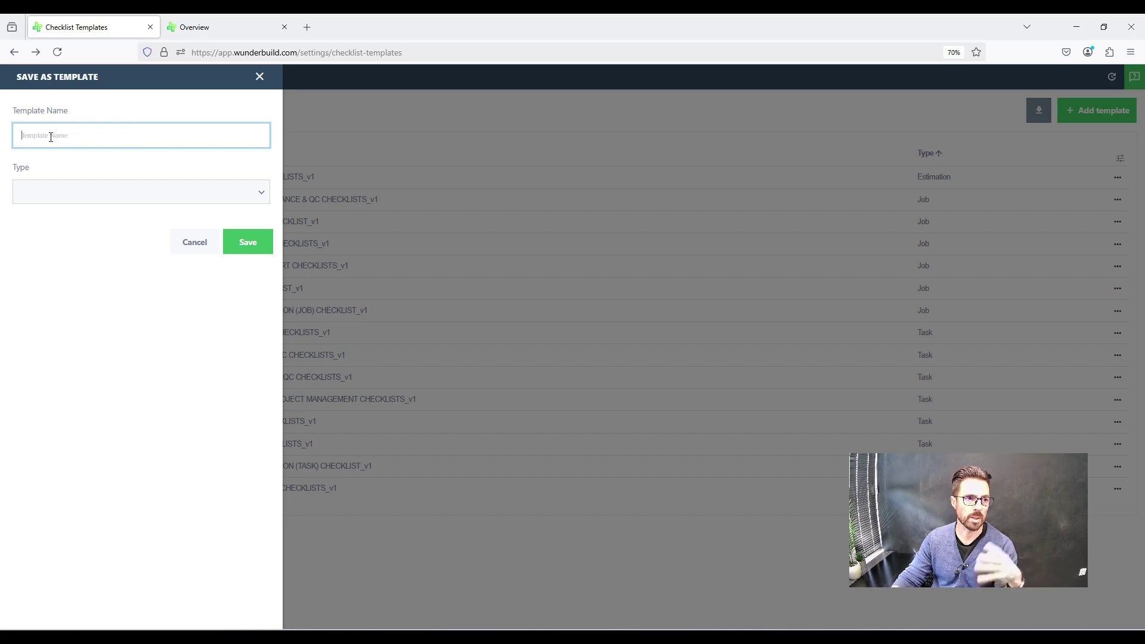
left_click(195, 243)
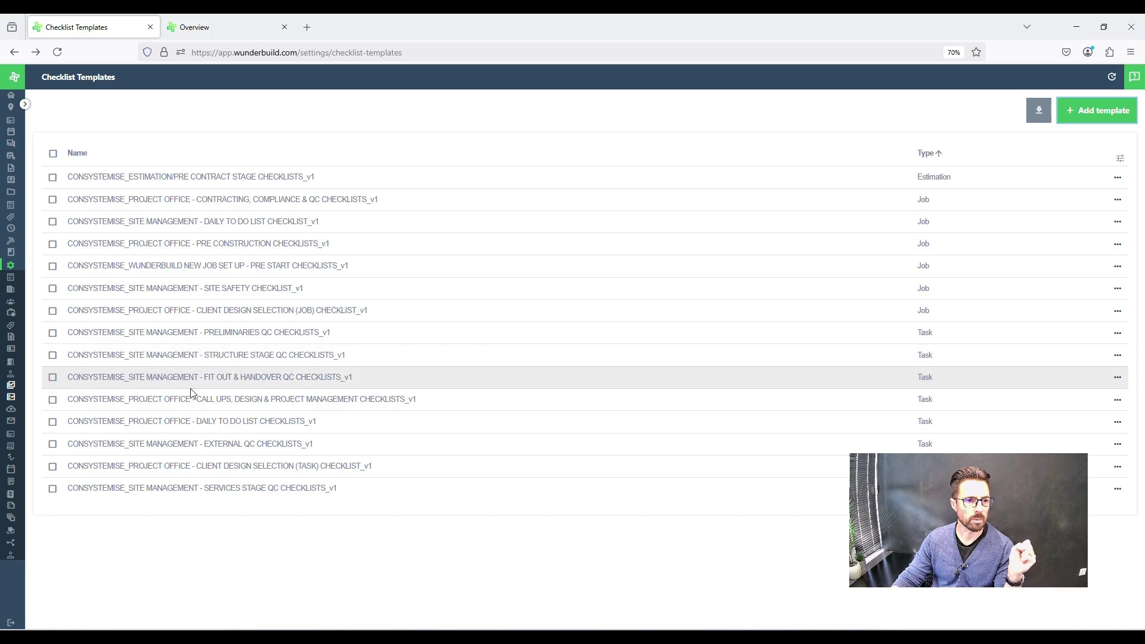
left_click(195, 361)
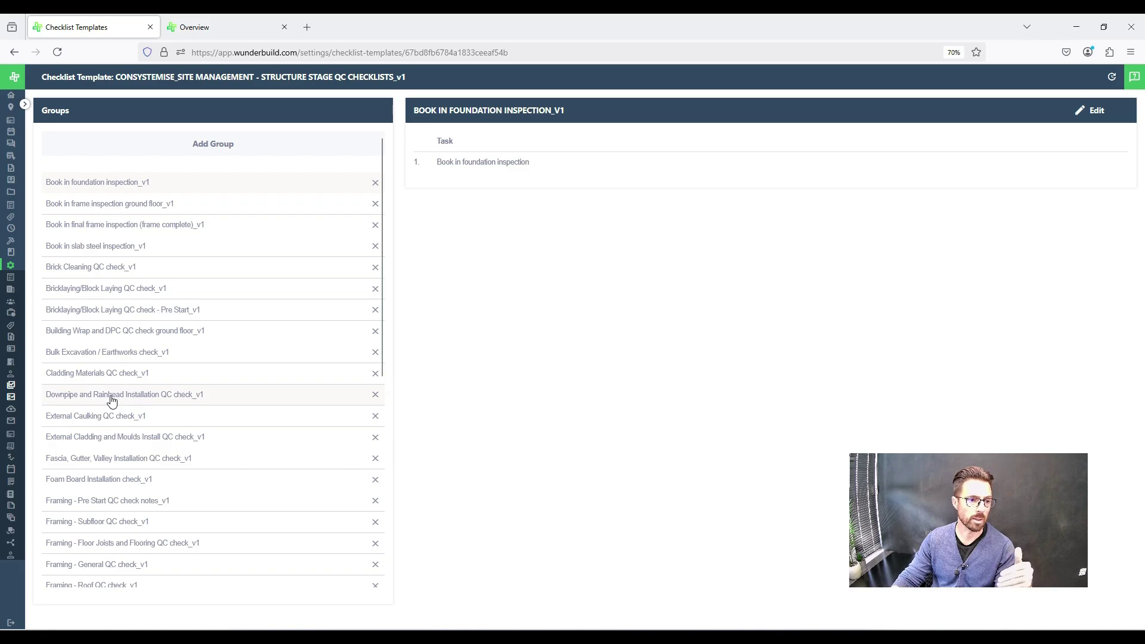
scroll(145, 292, "down", 4)
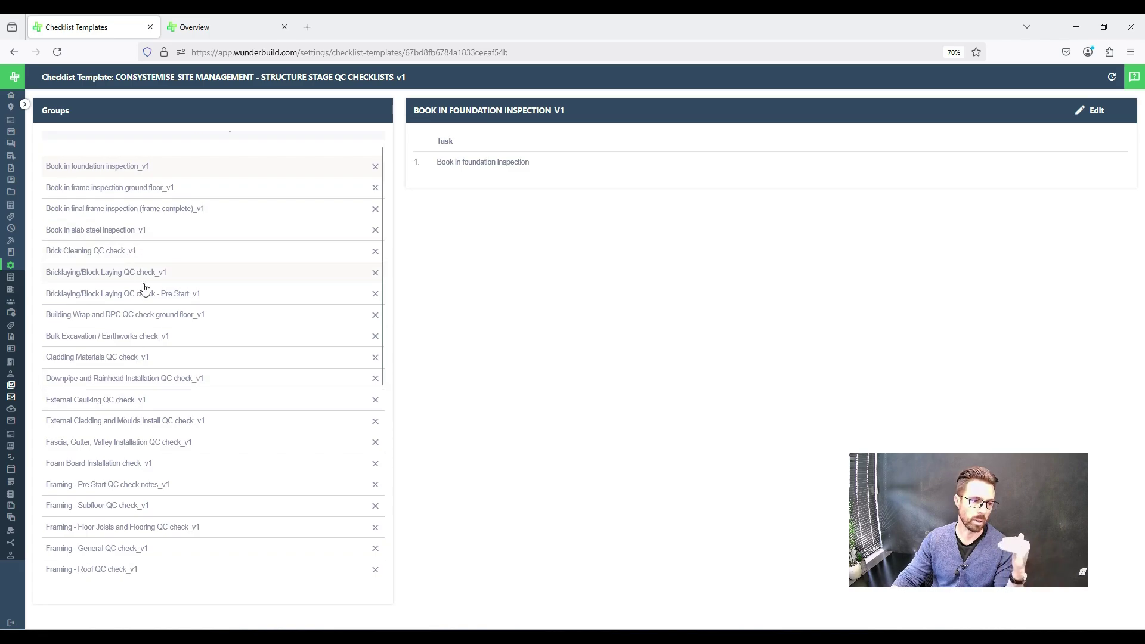
scroll(137, 440, "down", 3)
scroll(137, 438, "up", 8)
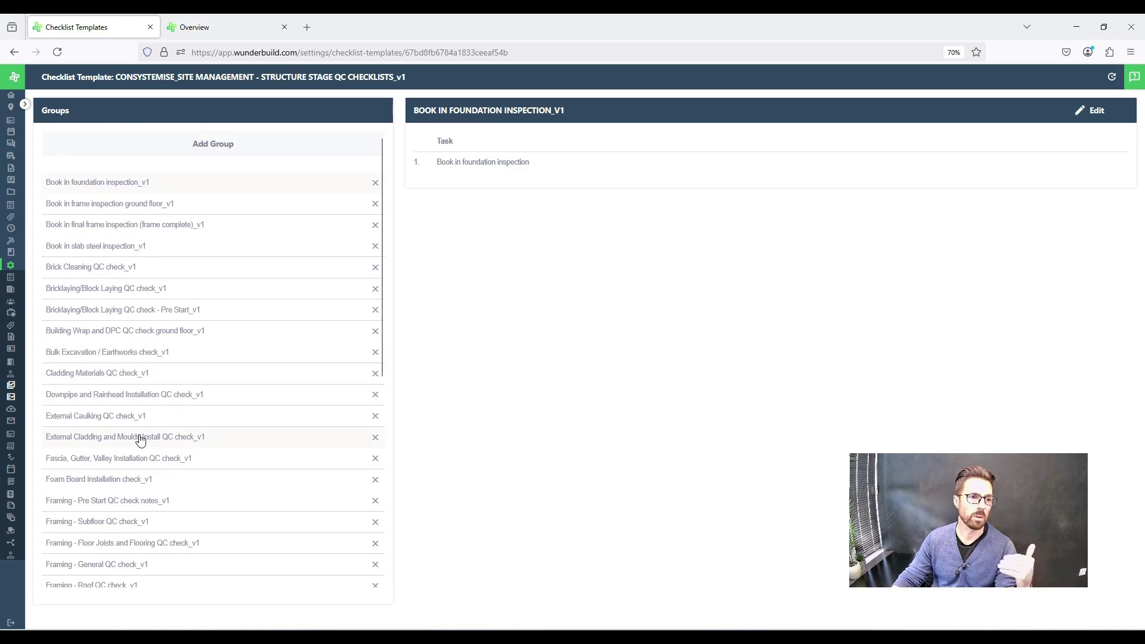
key("alt+Left")
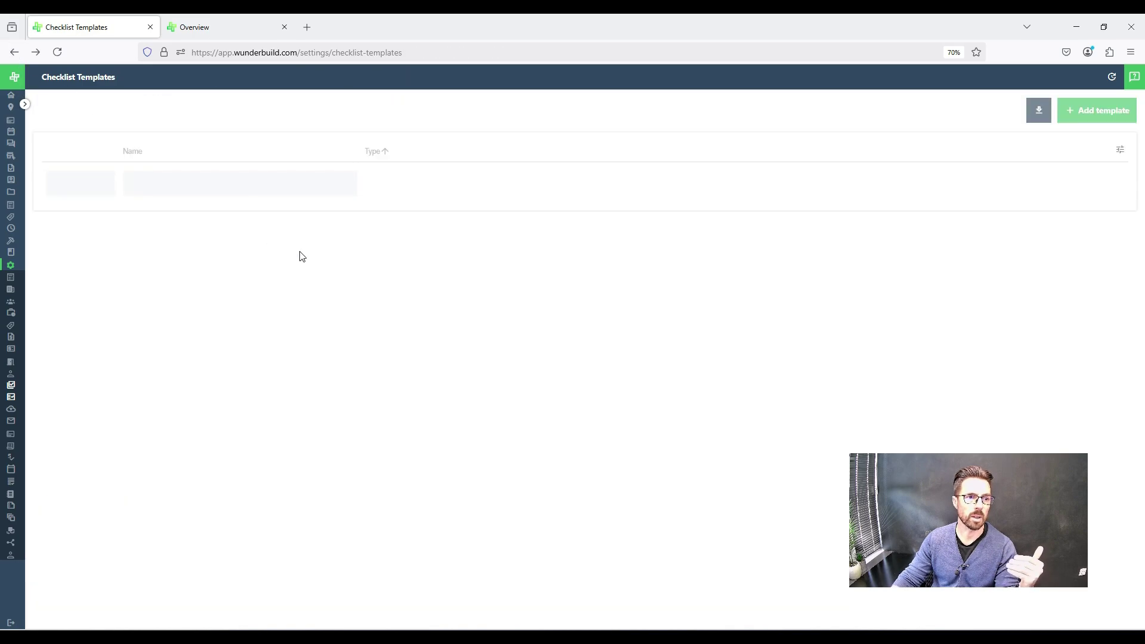